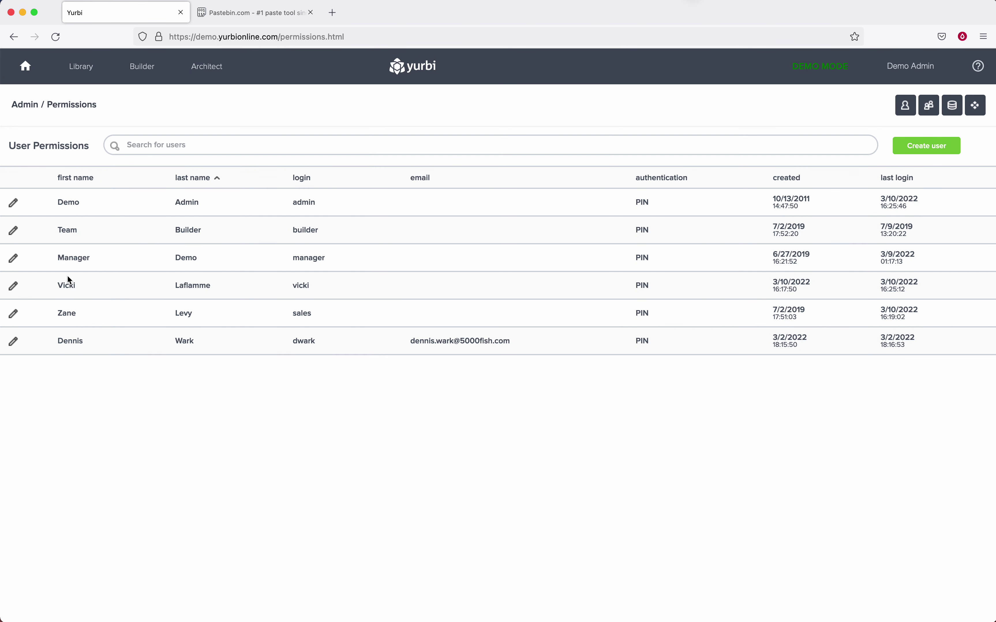
Open a sales user's account details from the Permissions user list.
left_click(14, 288)
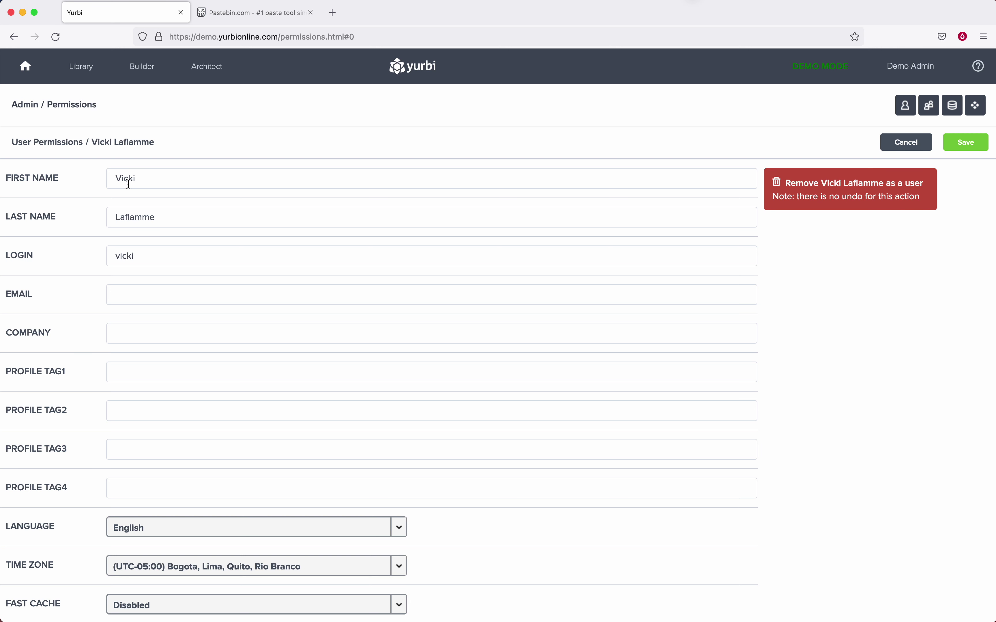
Open the existing Sales Rep AppShield policy and inspect its rep-name constraint.
left_click(30, 104)
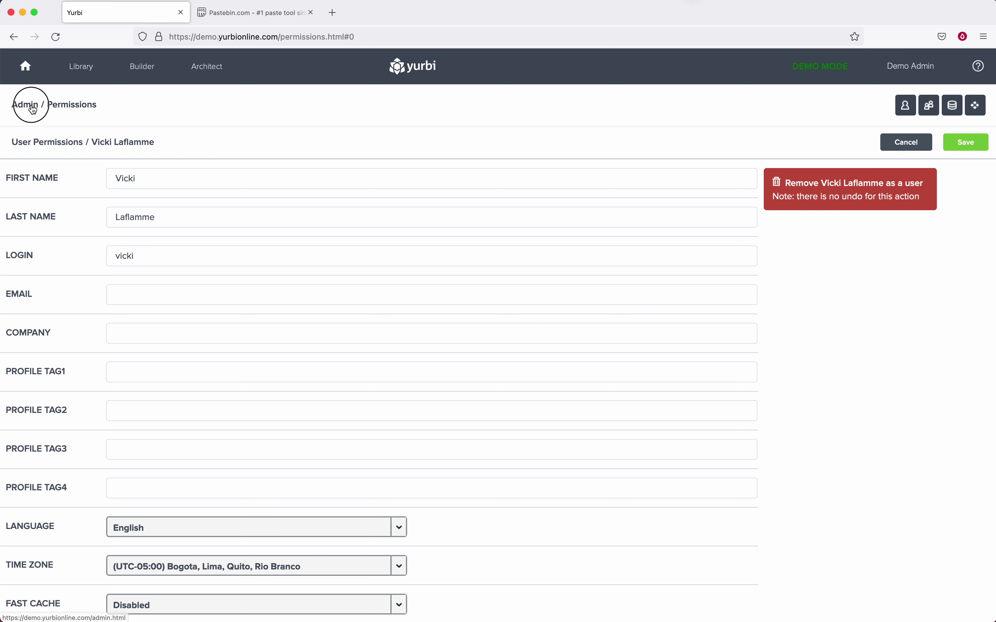
left_click(449, 313)
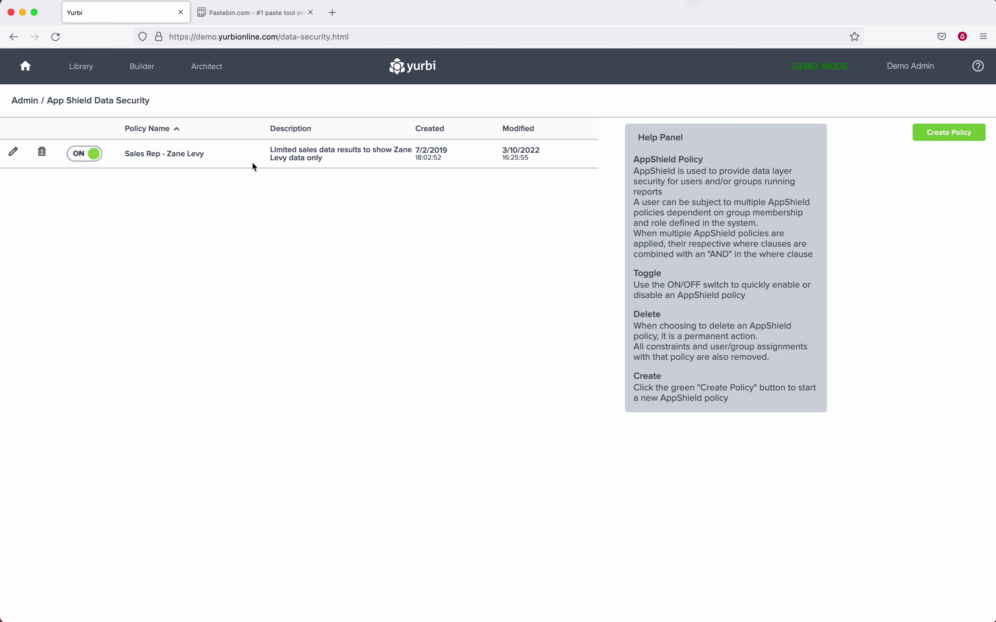
left_click(13, 151)
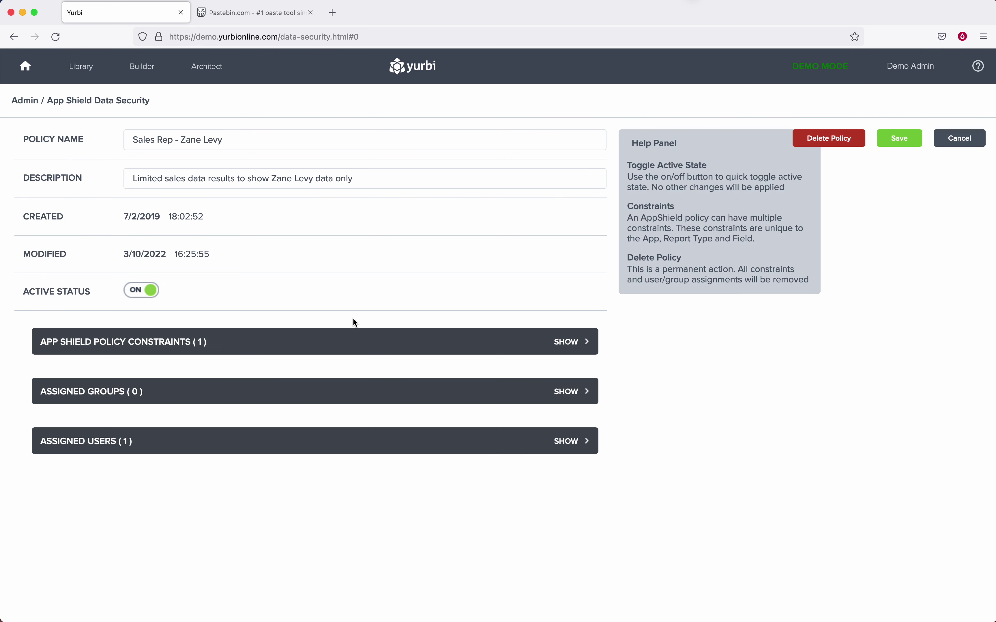
left_click(571, 342)
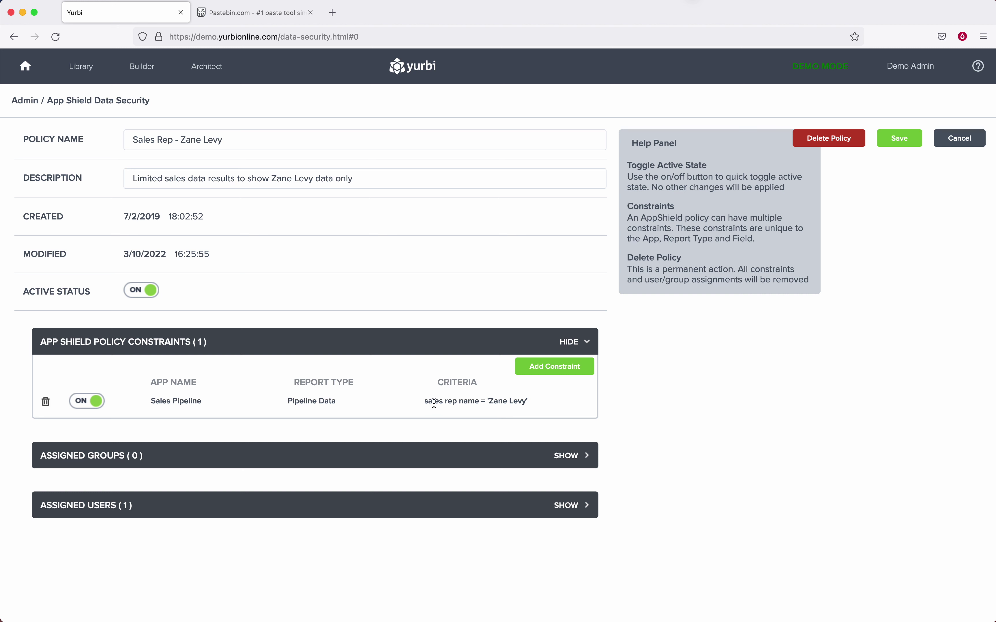
left_click_drag(489, 401, 523, 402)
Review the policy's assigned users and groups, then cancel without saving.
left_click(565, 511)
left_click(271, 539)
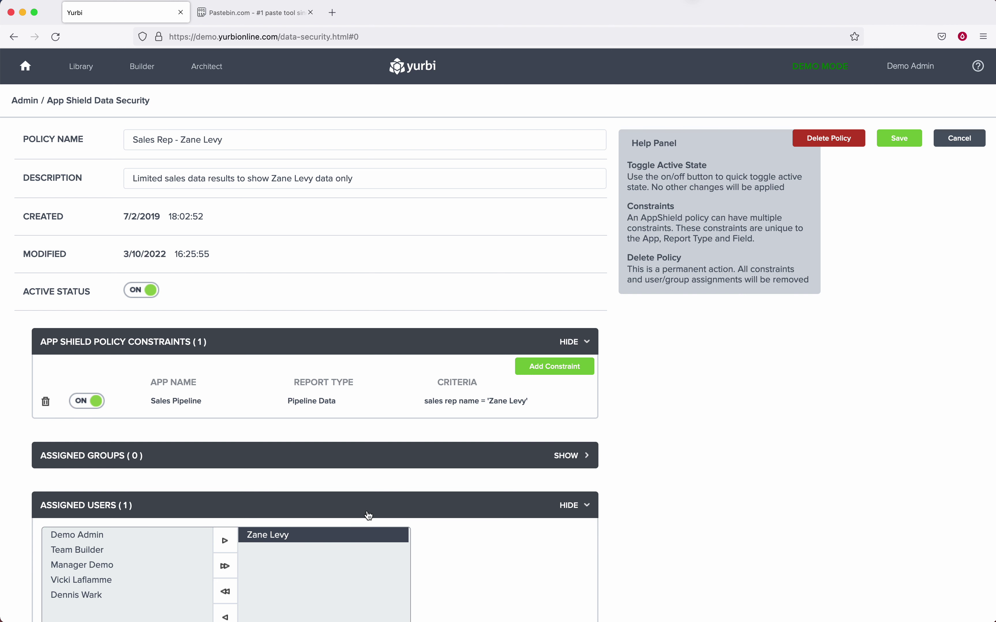
left_click(575, 455)
left_click(143, 505)
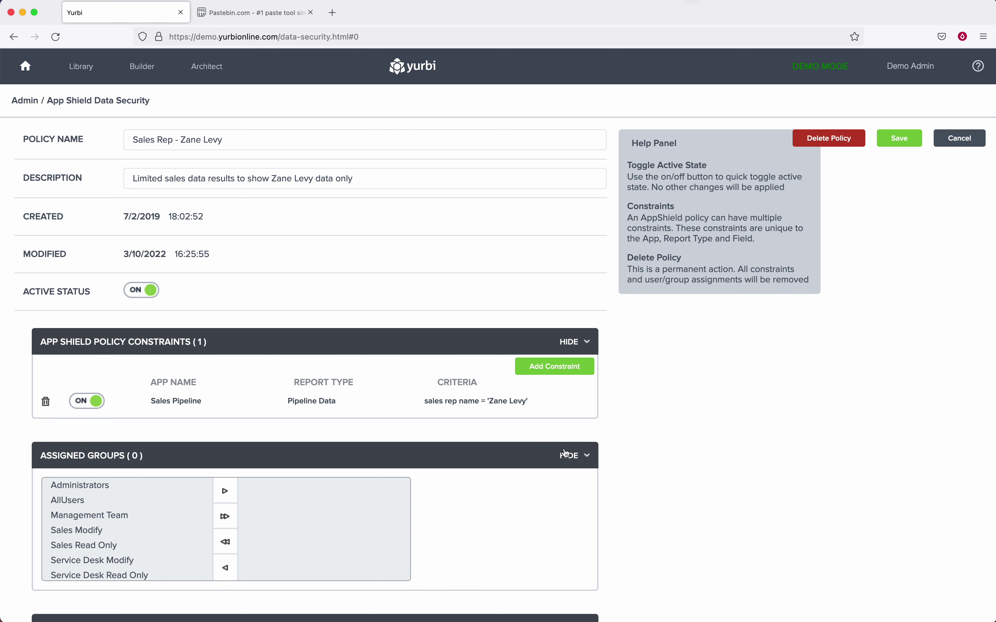
left_click(574, 455)
left_click(576, 506)
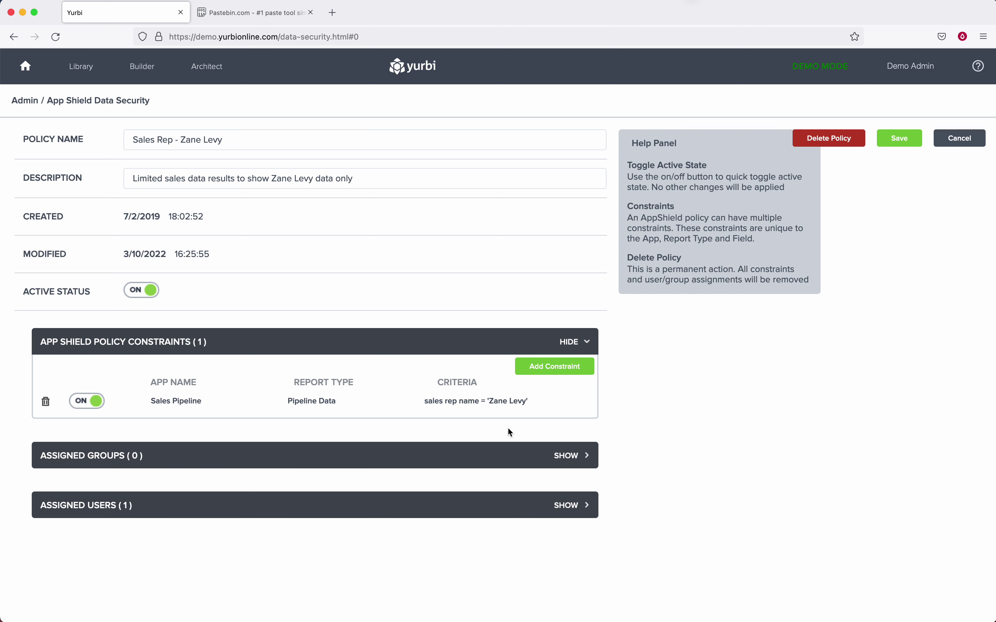
left_click(958, 140)
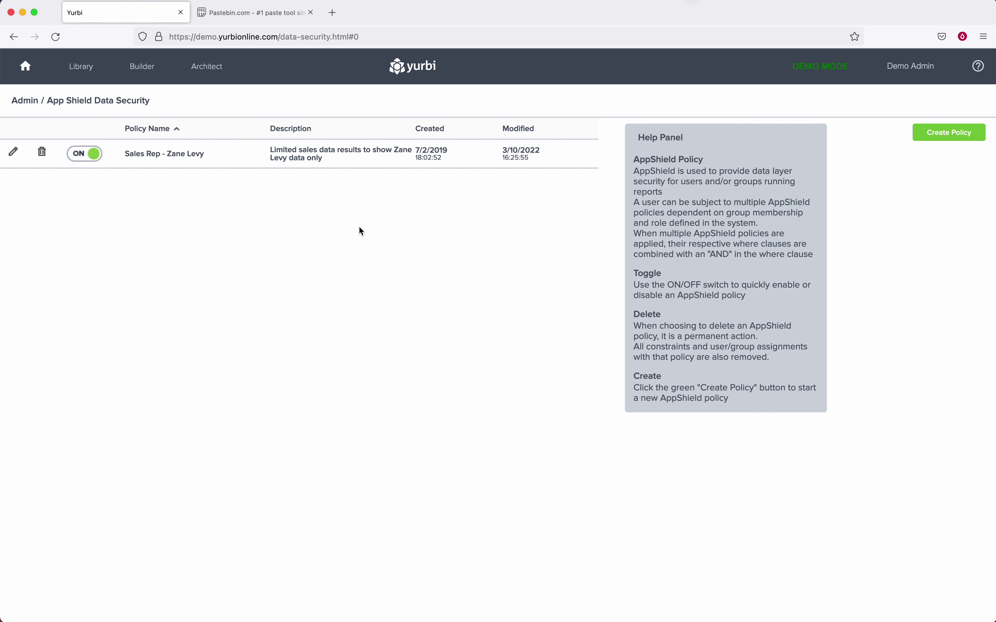
Create and save a new AppShield policy named 'Data Tag Sales Rep', then begin adding a constraint.
left_click(945, 133)
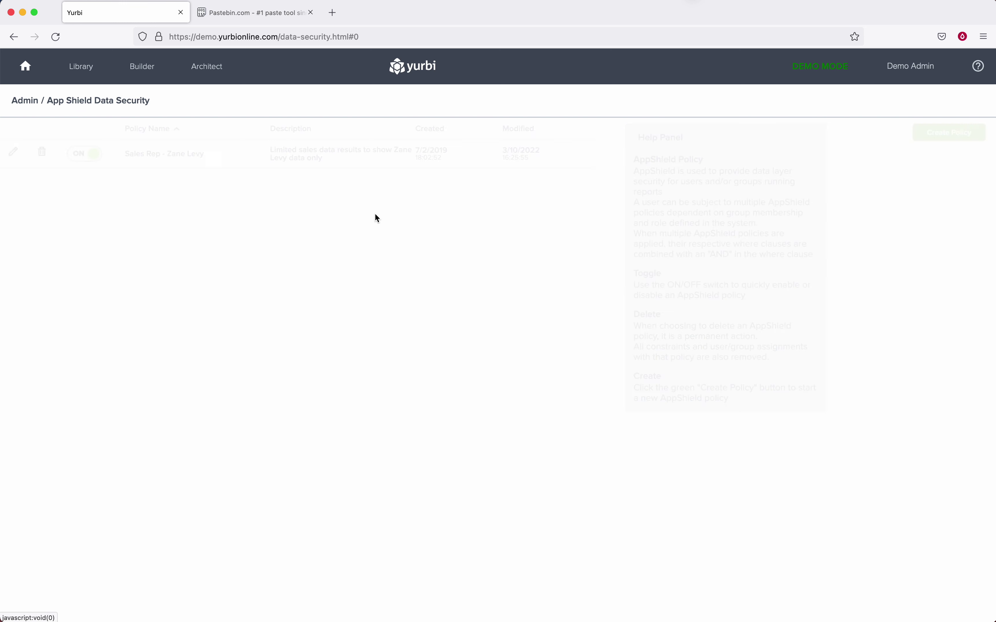
left_click(272, 139)
key("super+a")
type("Data Tag Sales Rep")
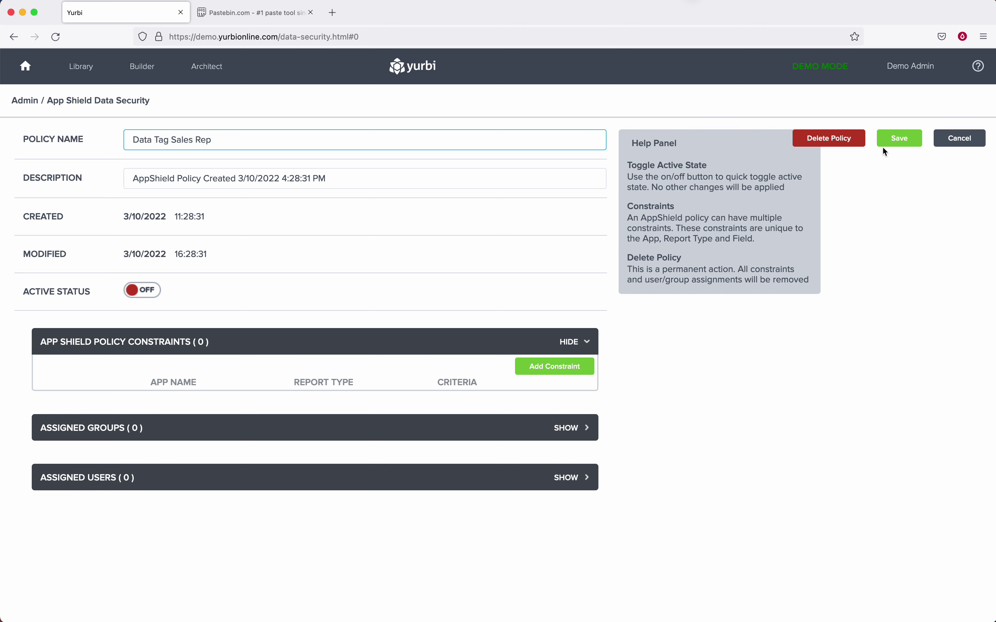
left_click(899, 139)
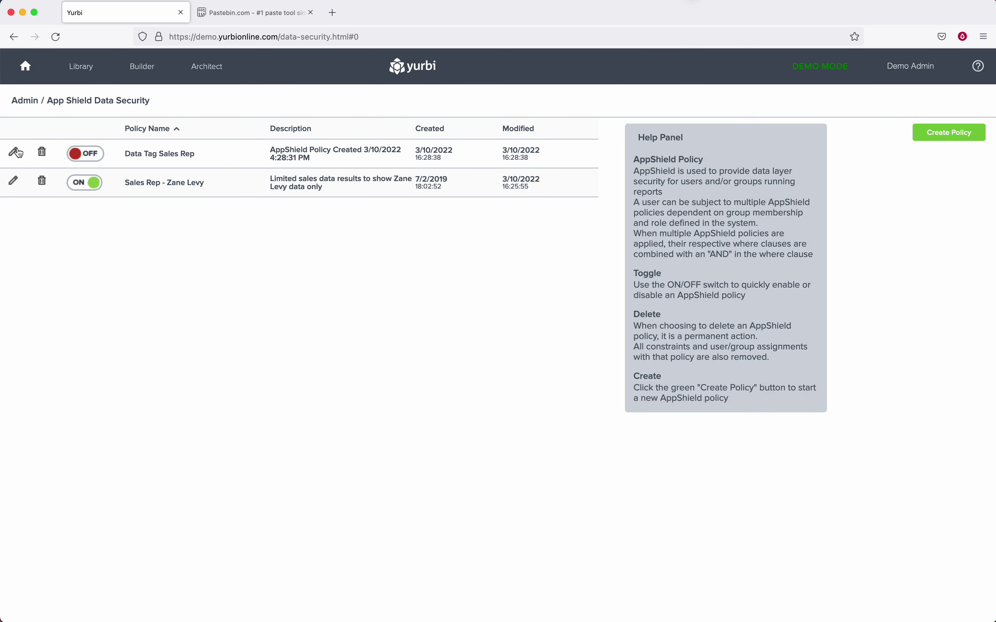
left_click(37, 152)
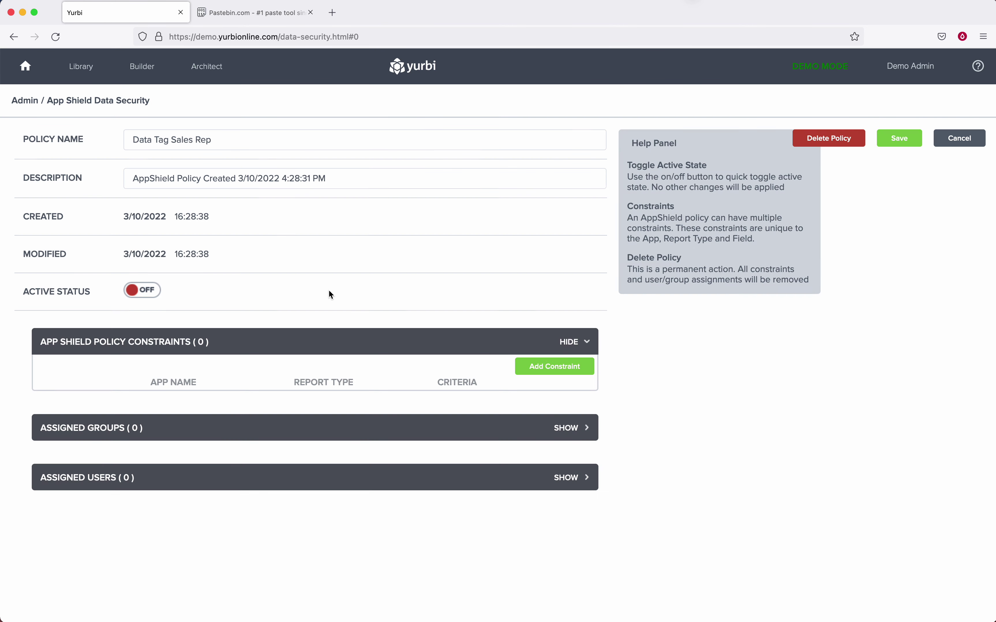
left_click(550, 366)
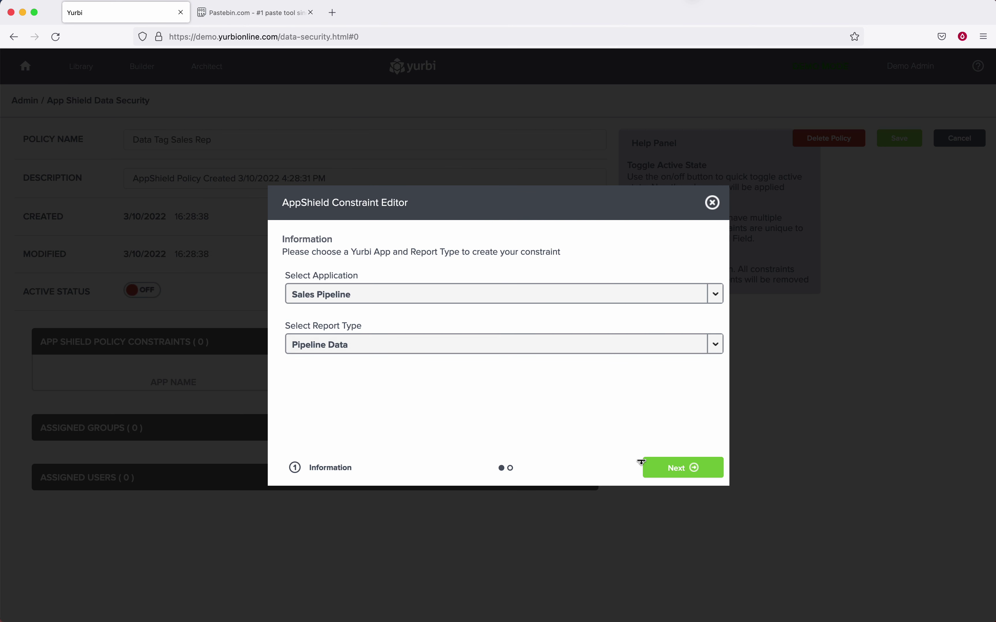
Use Sales Pipeline / Pipeline Data and start an Equal criterion on sales rep name.
left_click(680, 471)
left_click(309, 353)
left_click(319, 373)
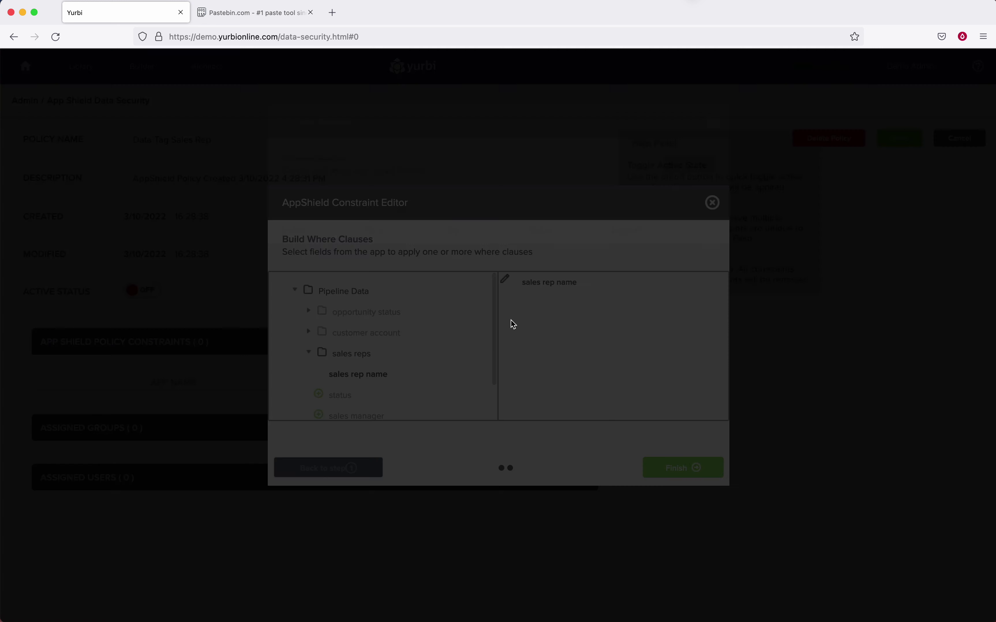
left_click(689, 164)
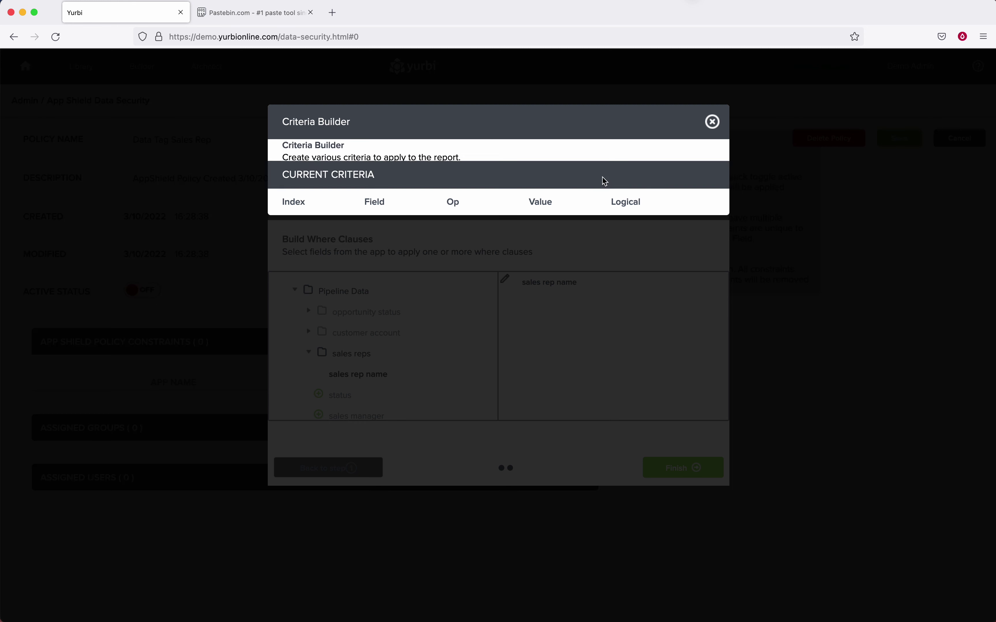
left_click(390, 285)
Set the custom comparison value '/#firstname#/ /#lastname#/', add it to the table, and finish the constraint.
left_click(598, 351)
scroll(478, 430, "down", 5)
scroll(478, 430, "down", 10)
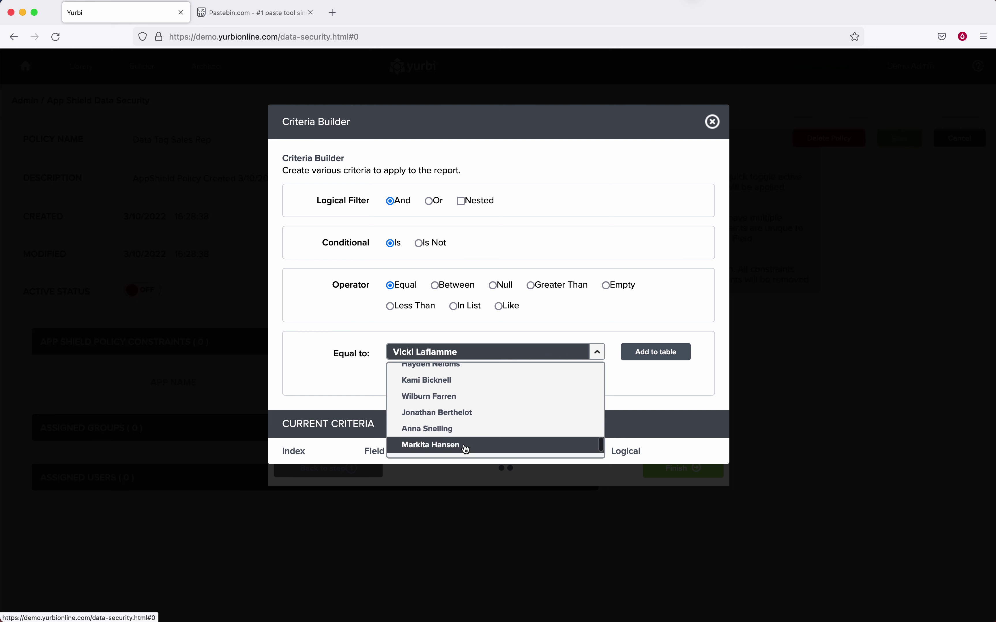
left_click(454, 449)
left_click(431, 355)
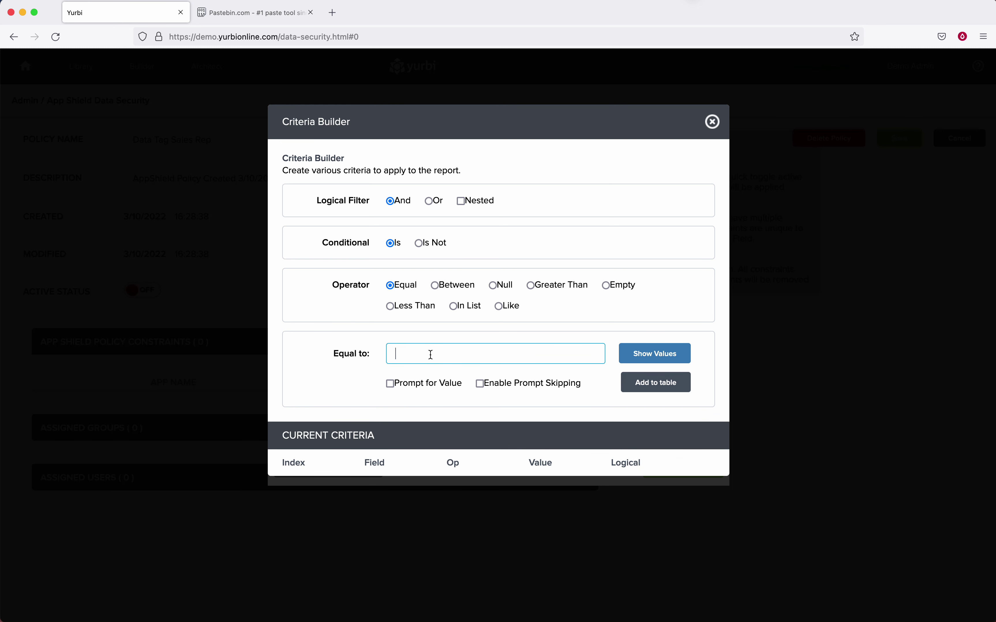
type("/#firstname#/ /#")
type("lastname#/")
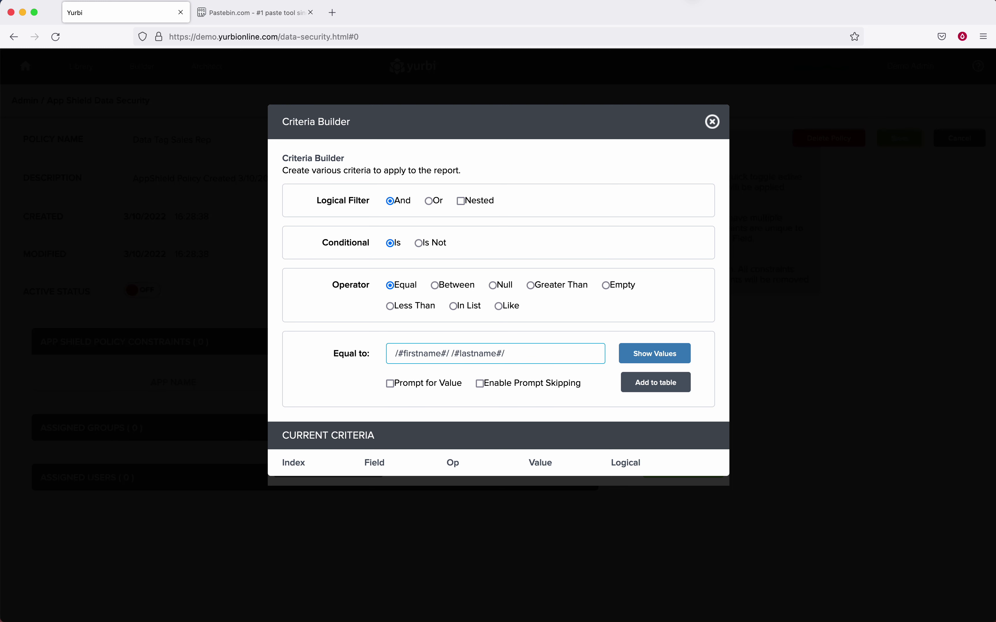
left_click(656, 382)
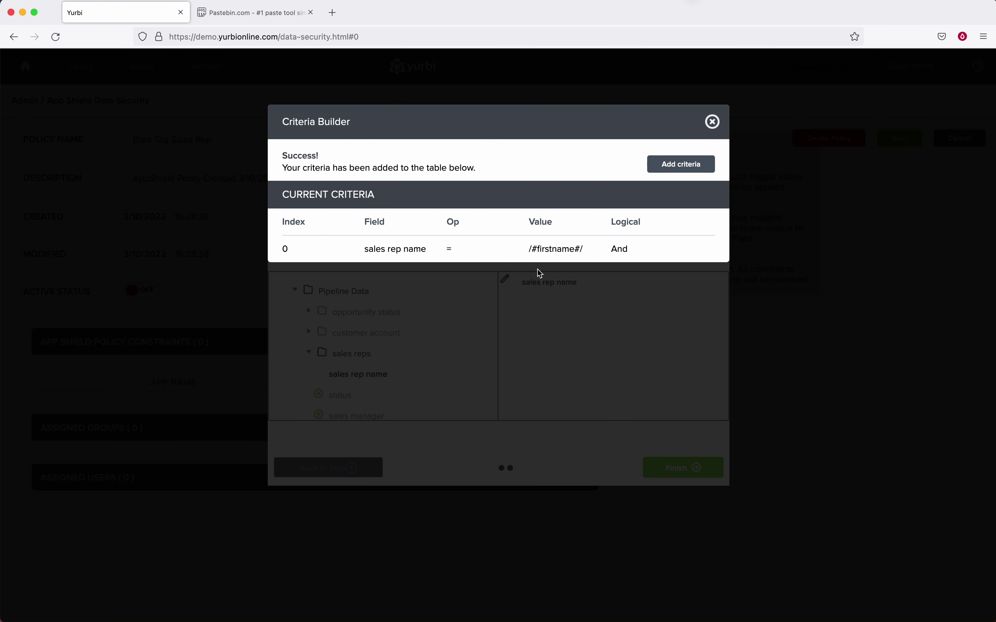
left_click(712, 122)
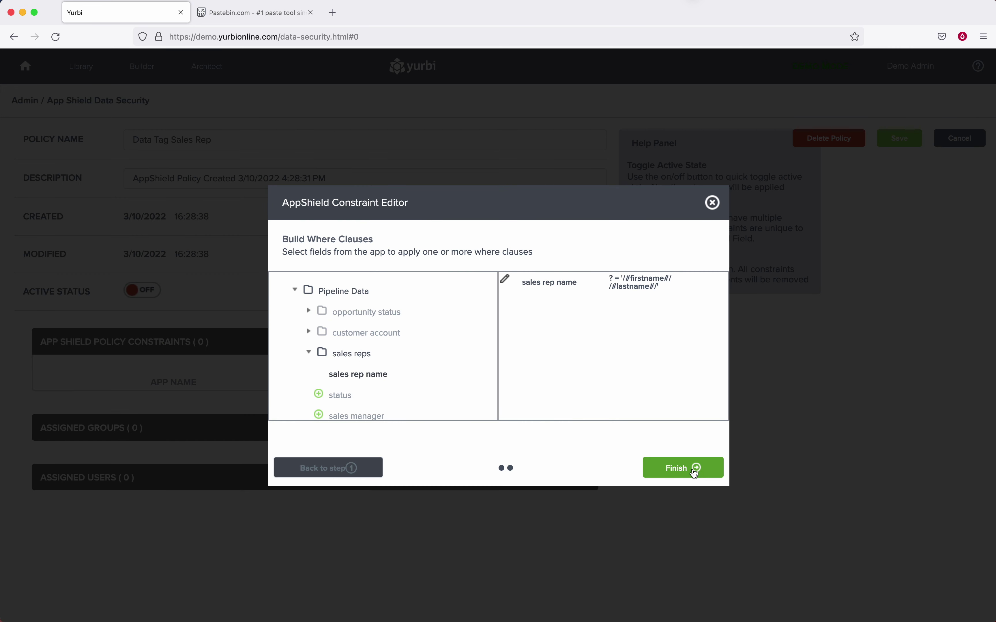
left_click(694, 470)
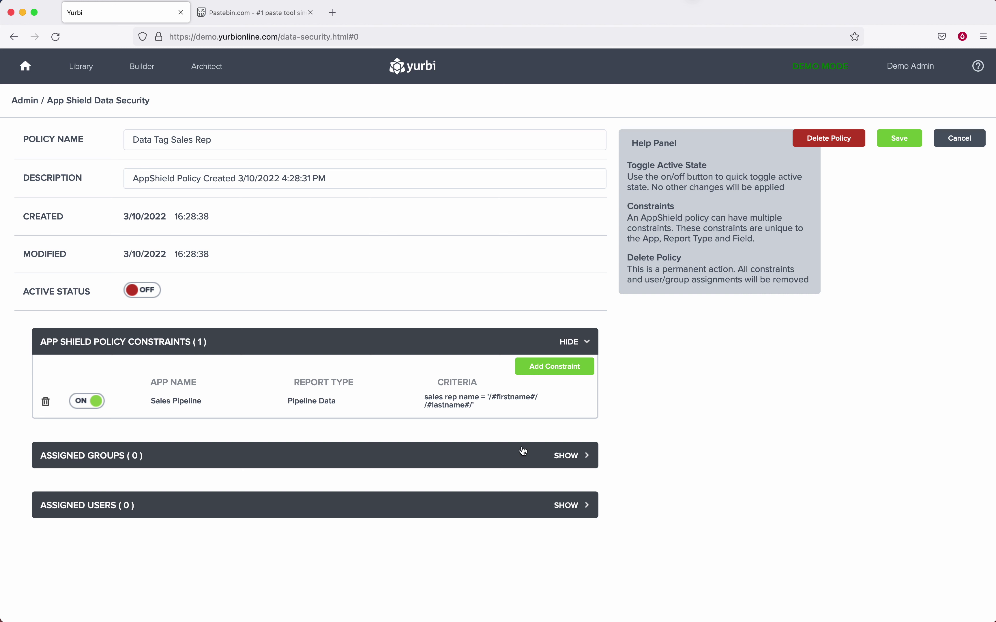
Assign the Sales Read Only group to the Data Tag Sales Rep policy and save it.
left_click(563, 507)
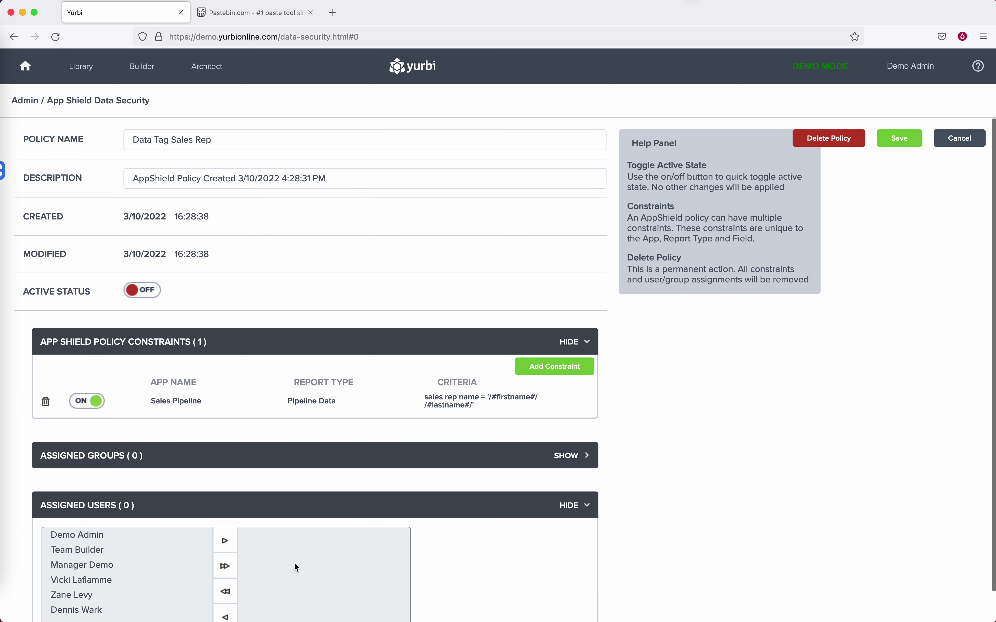
left_click(569, 455)
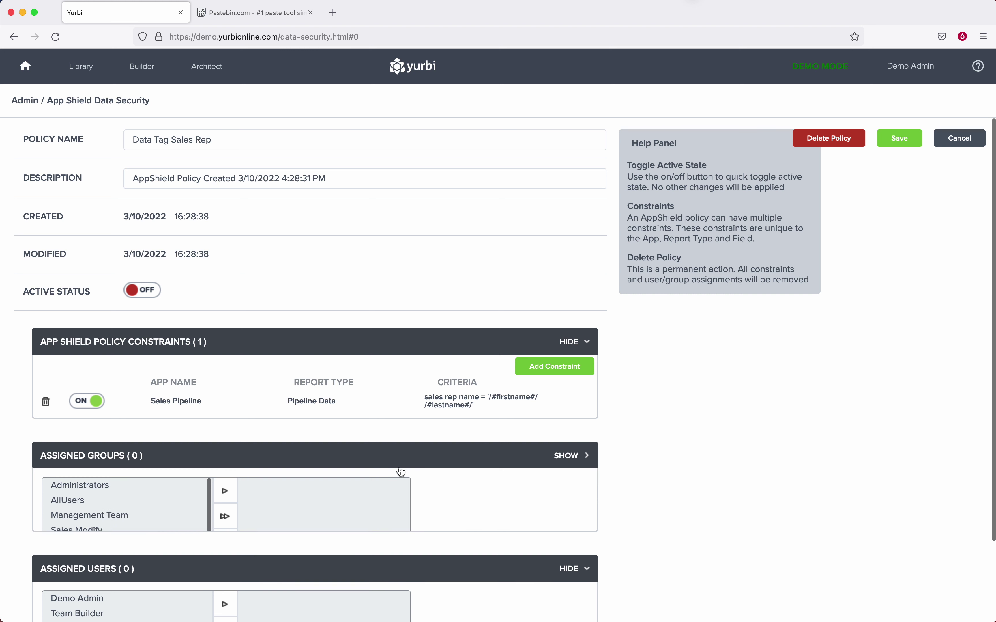
left_click(80, 530)
left_click(87, 545)
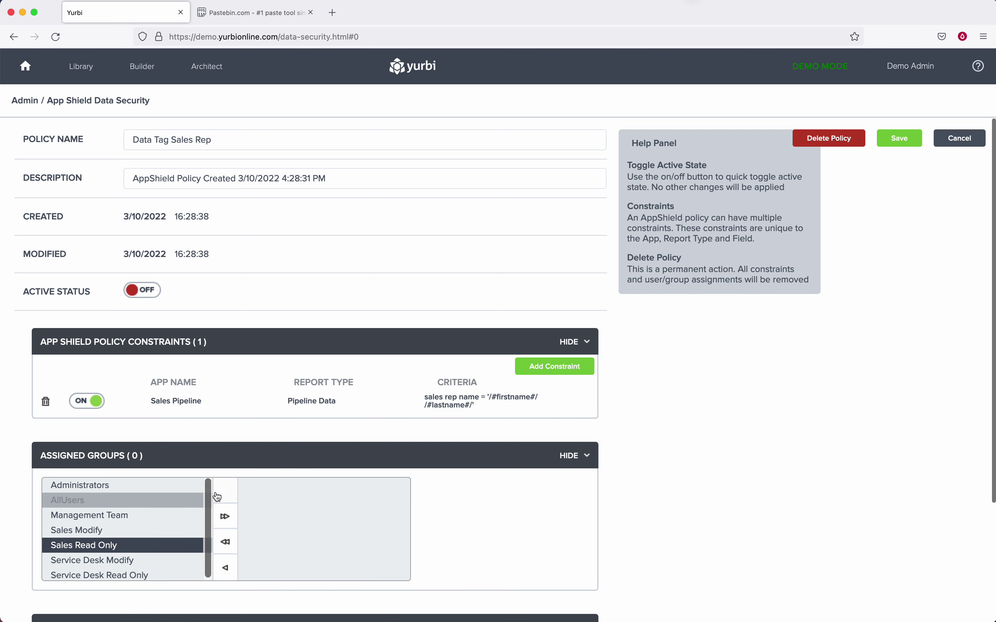
left_click(224, 490)
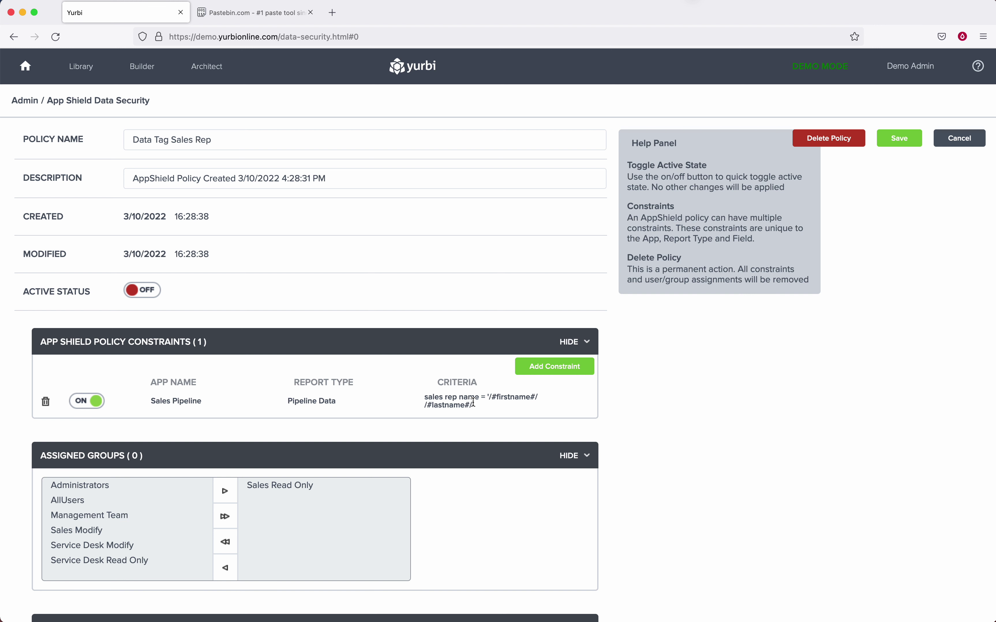
left_click(899, 139)
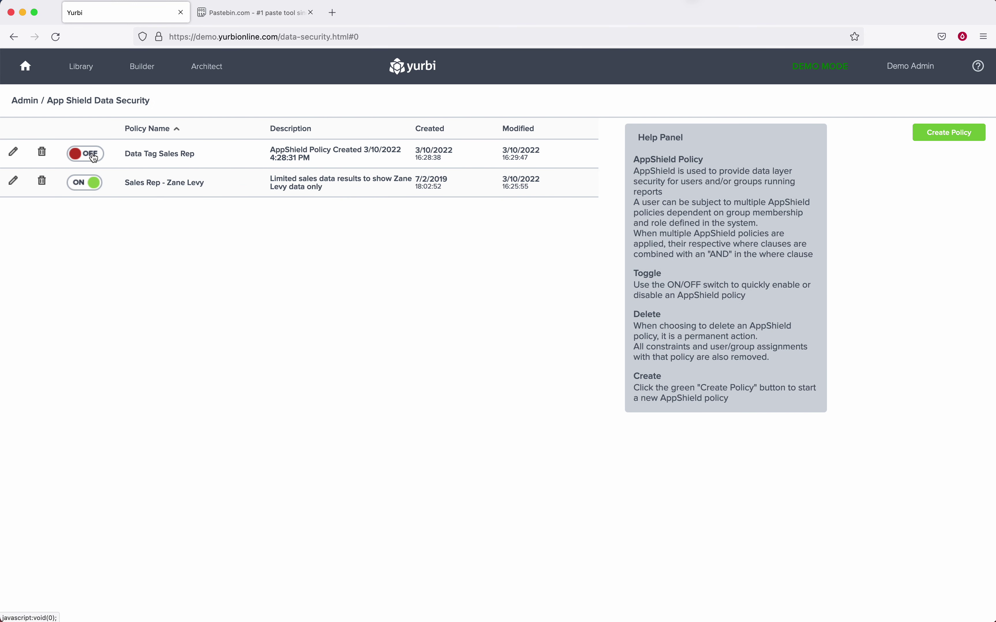
Turn the Data Tag Sales Rep policy on and the older single-rep policy off, then log out.
left_click(94, 161)
left_click(84, 183)
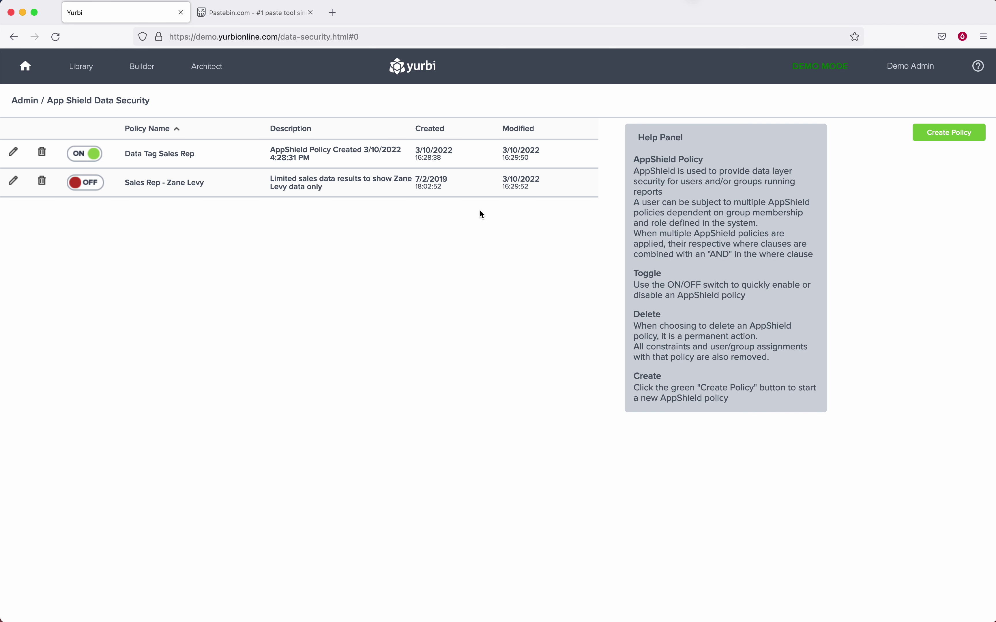
left_click(903, 66)
left_click(892, 200)
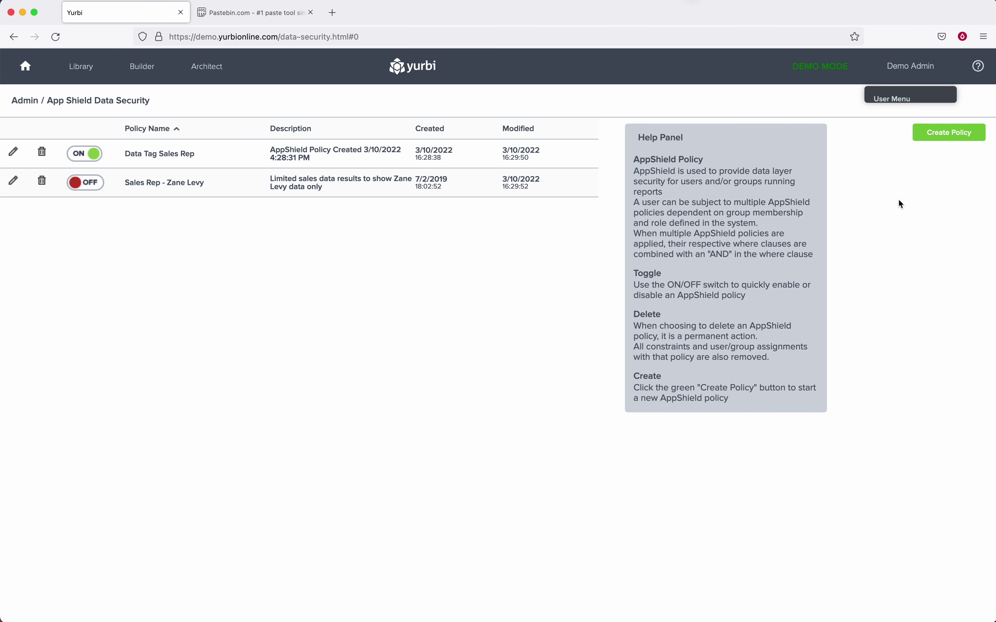
Enter the first sales user's username on the login page.
left_click(490, 318)
type("vicki")
key("Tab")
Log in as the first sales user, check the Sales Pipeline dashboard, and log out.
type("demo")
left_click(570, 468)
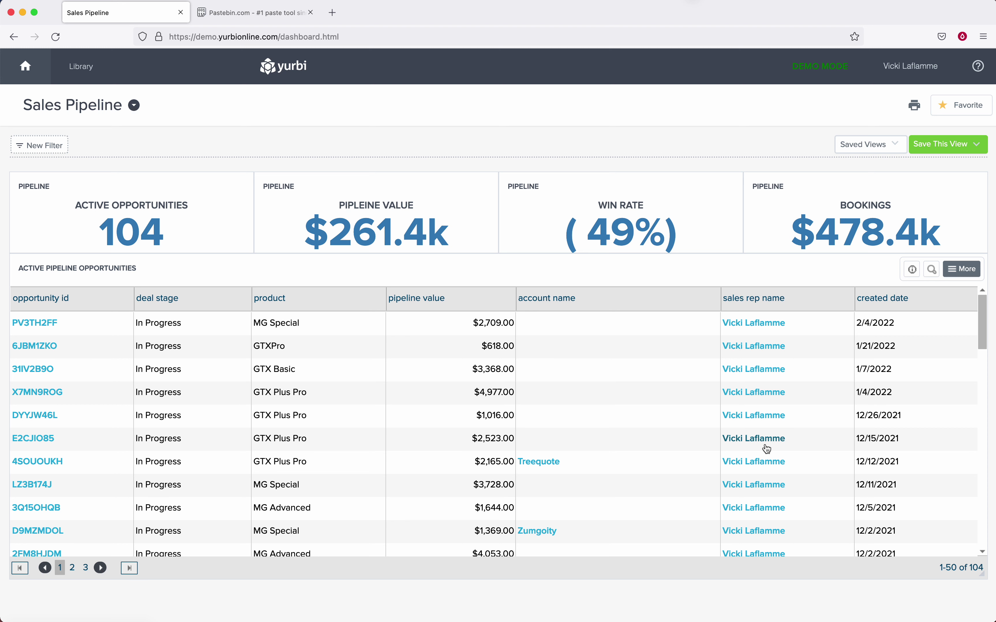
left_click(911, 66)
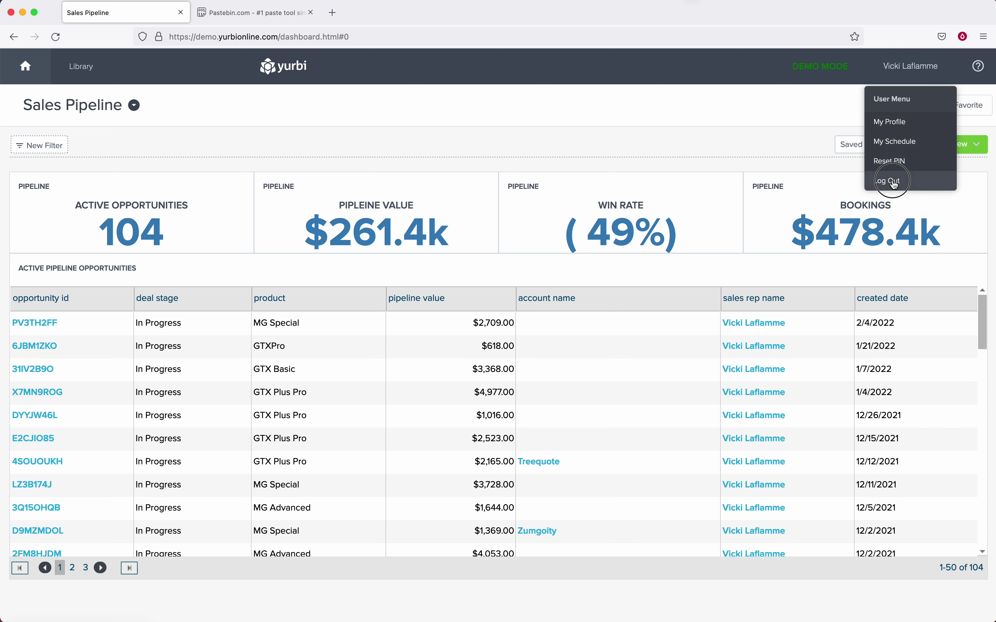
left_click(892, 181)
Enter the second sales user's username on the login form.
left_click(440, 329)
type("sael")
key("BackSpace")
key("BackSpace")
type("les")
key("Tab")
Log in as the second sales user, view the 88-opportunity $210.4k pipeline, then log out.
type("demo")
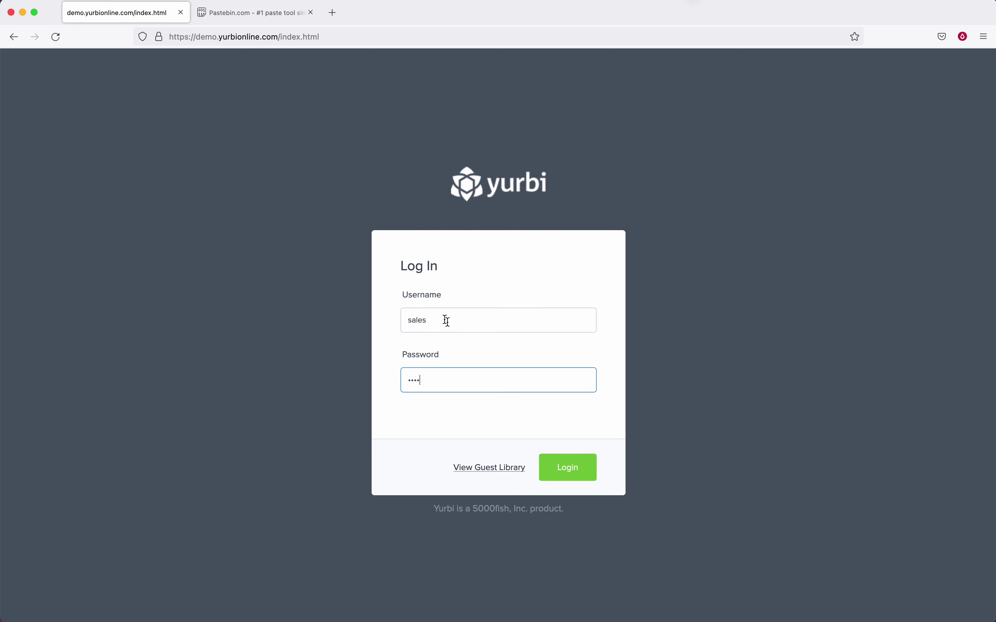
left_click(575, 468)
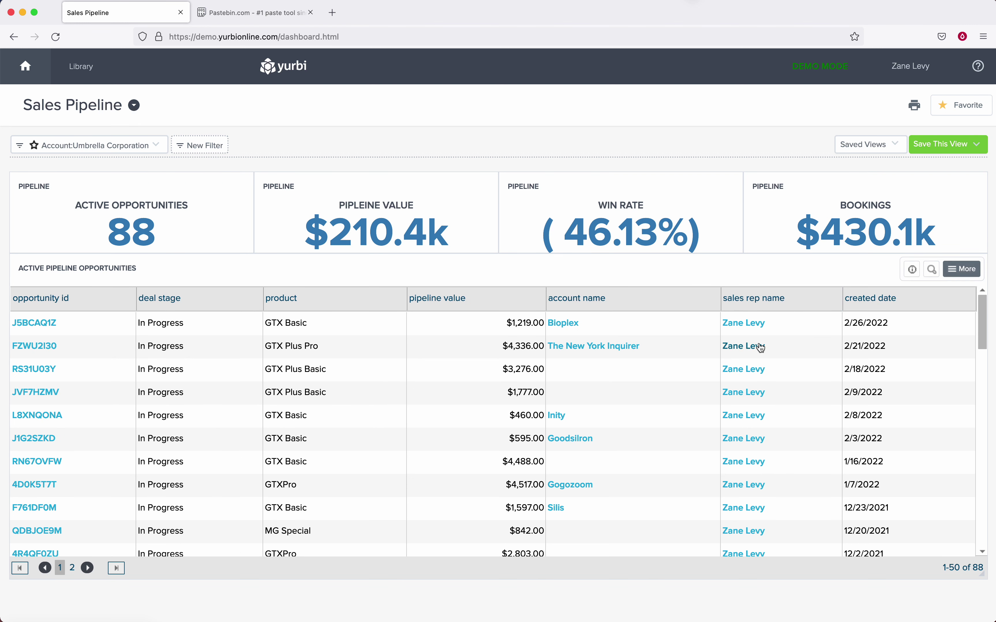
left_click(910, 65)
left_click(896, 185)
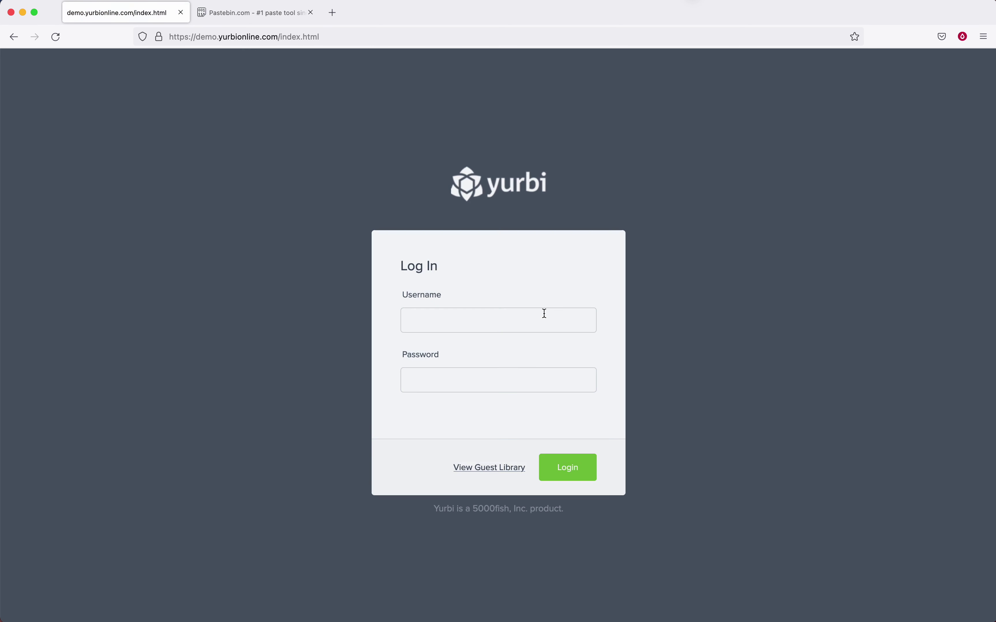
Sign back in with the administrator credentials.
type("admin")
key("Tab")
type("admin")
left_click(574, 467)
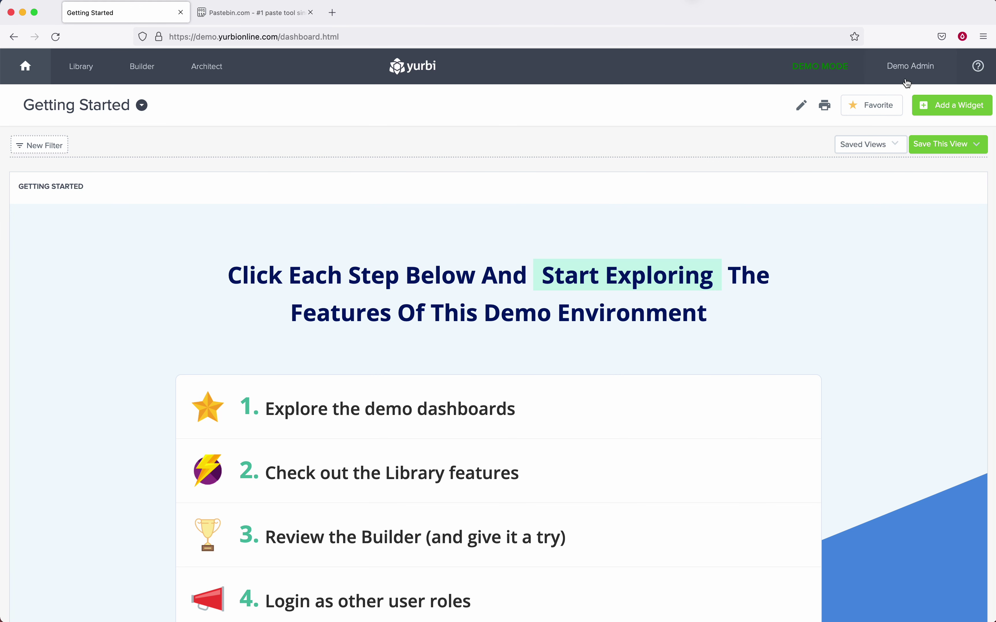
Go to Admin > Permissions and show the empty Data Tags list.
left_click(913, 68)
left_click(893, 163)
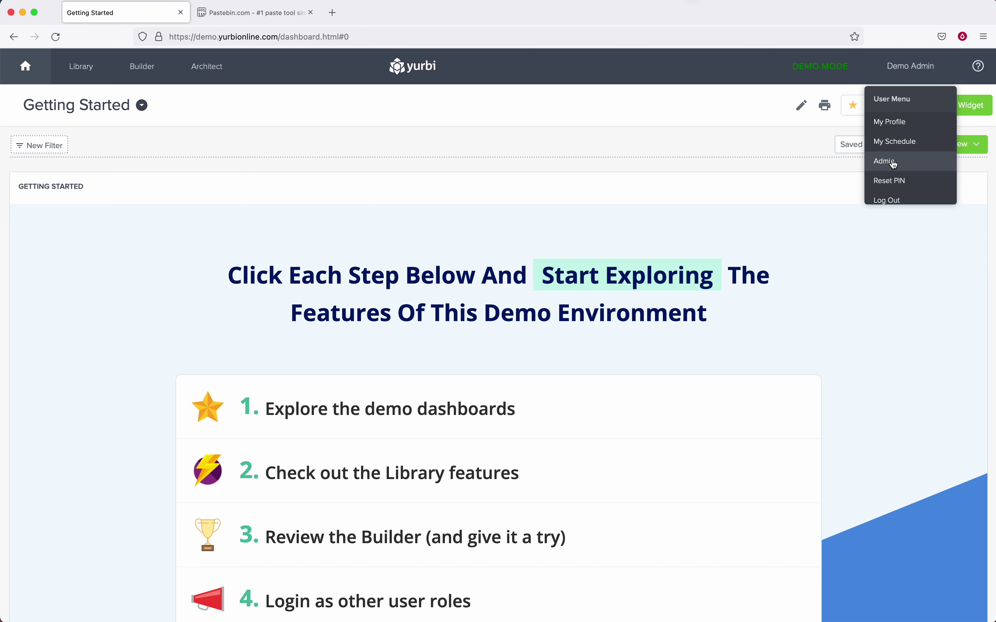
left_click(100, 319)
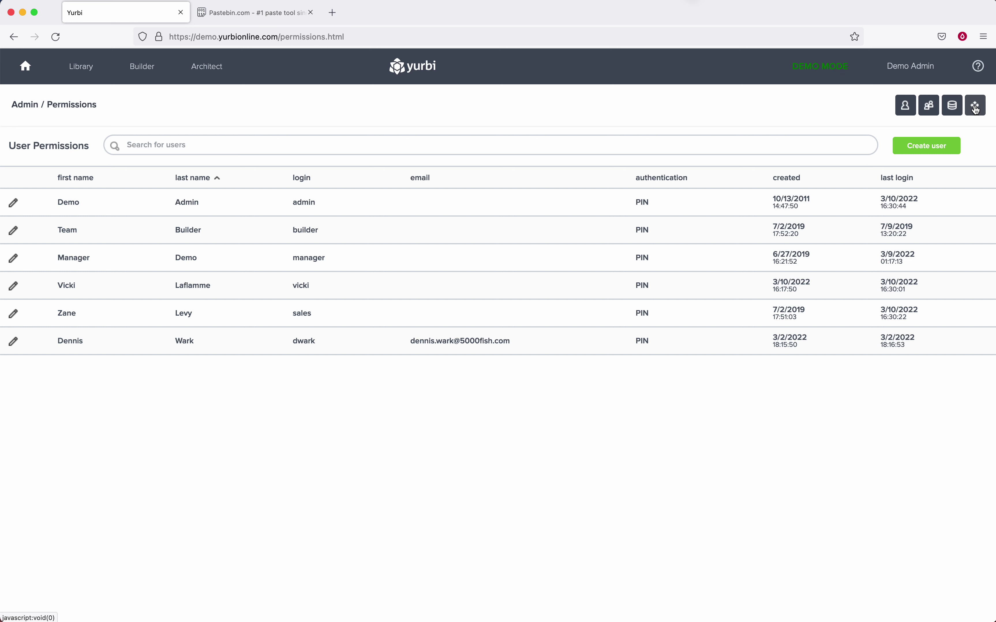
left_click(976, 106)
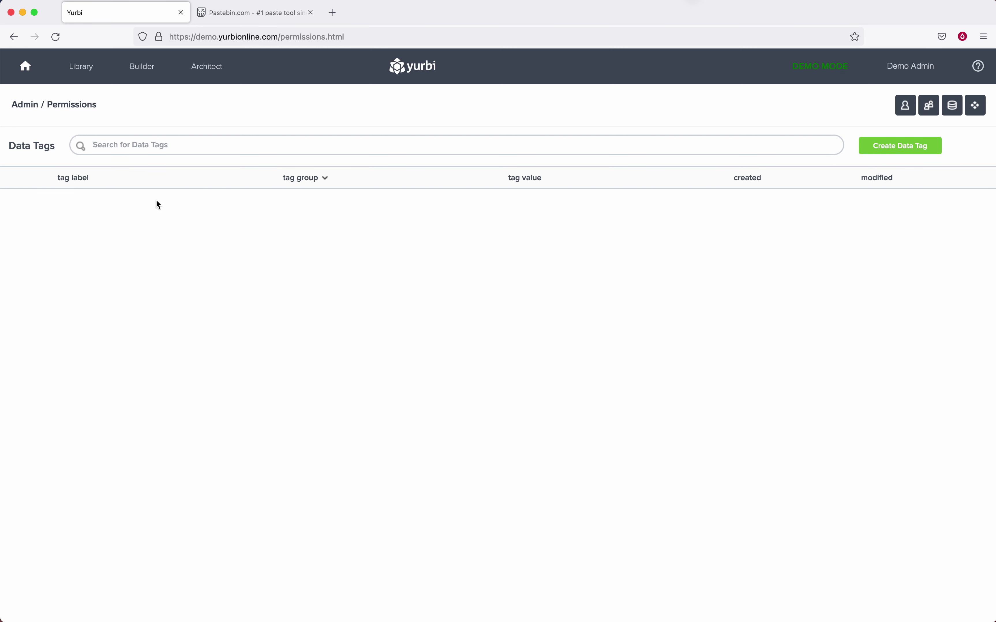
Create and save a data tag labelled 'tenant' with data type Character and no default value.
left_click(902, 146)
left_click(391, 293)
type("tenant")
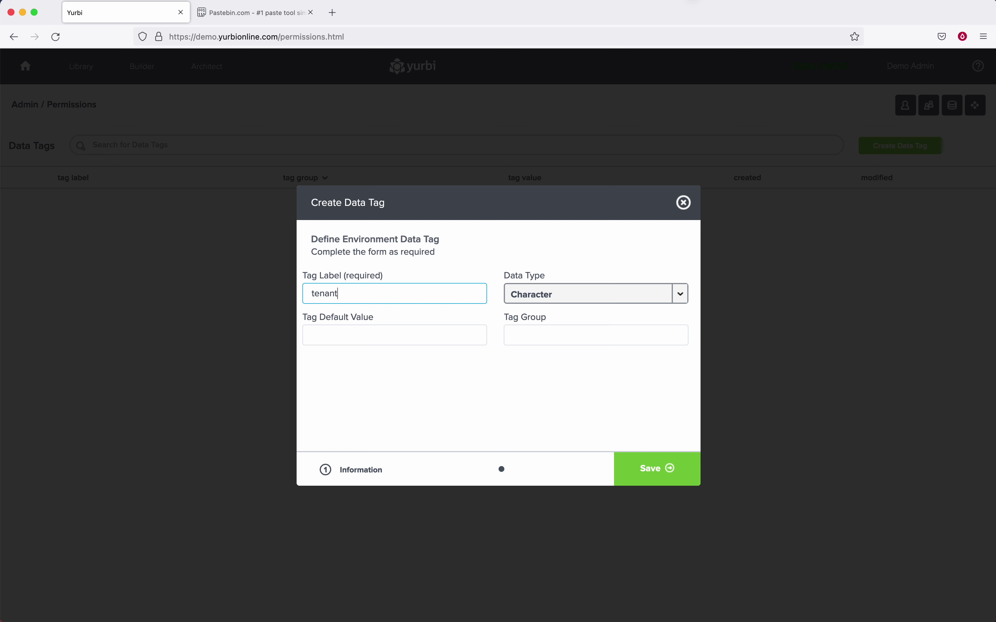
left_click(680, 294)
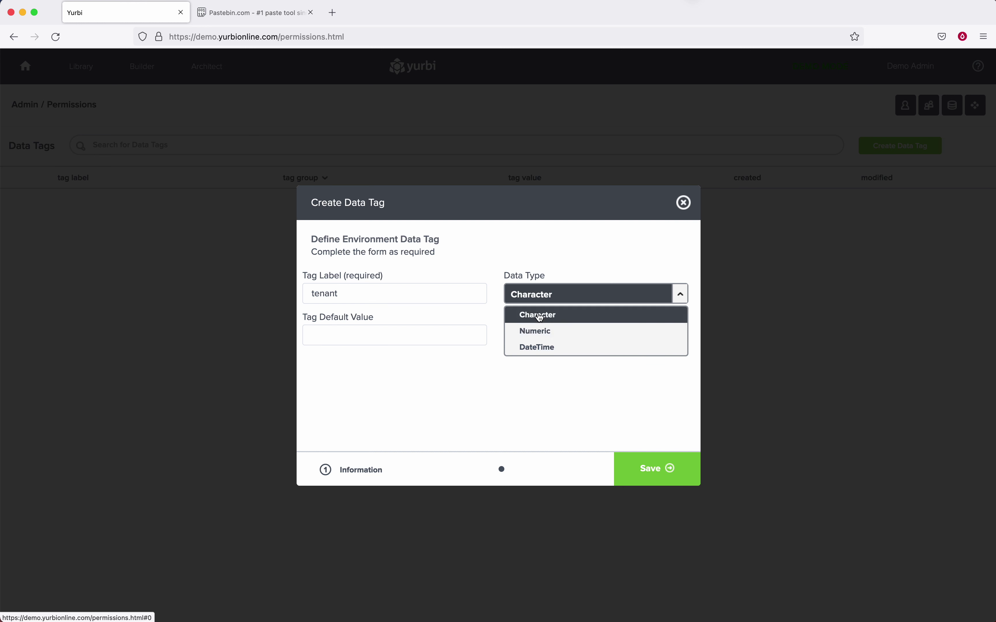
left_click(538, 315)
left_click(372, 334)
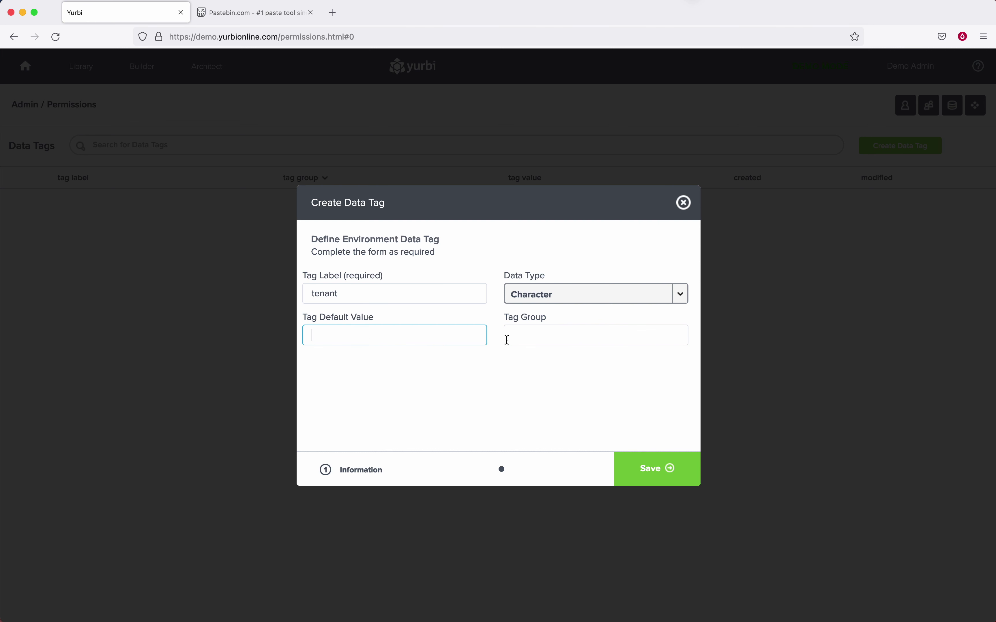
left_click(552, 334)
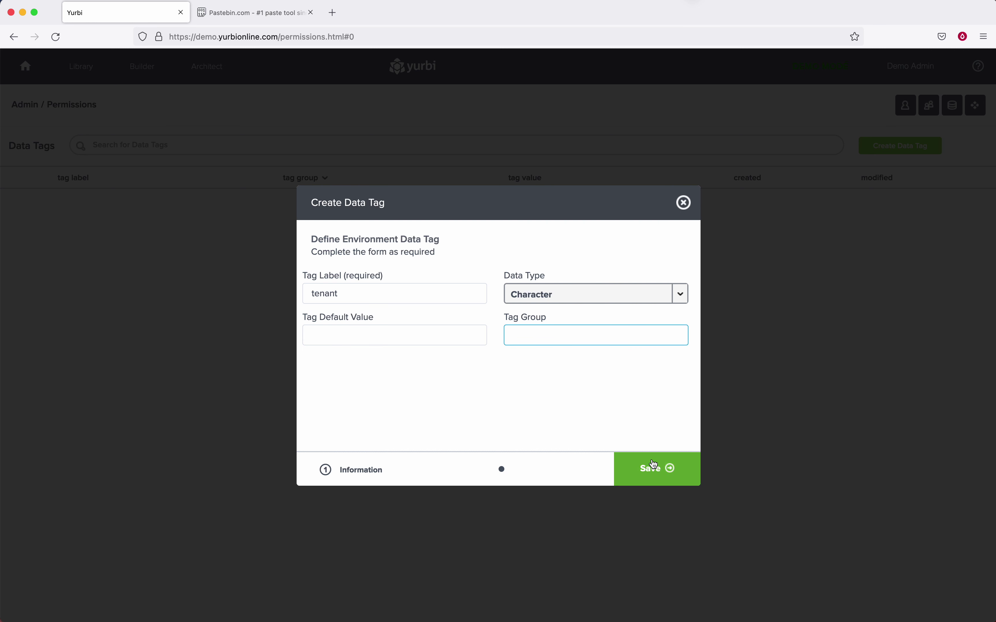
left_click(658, 471)
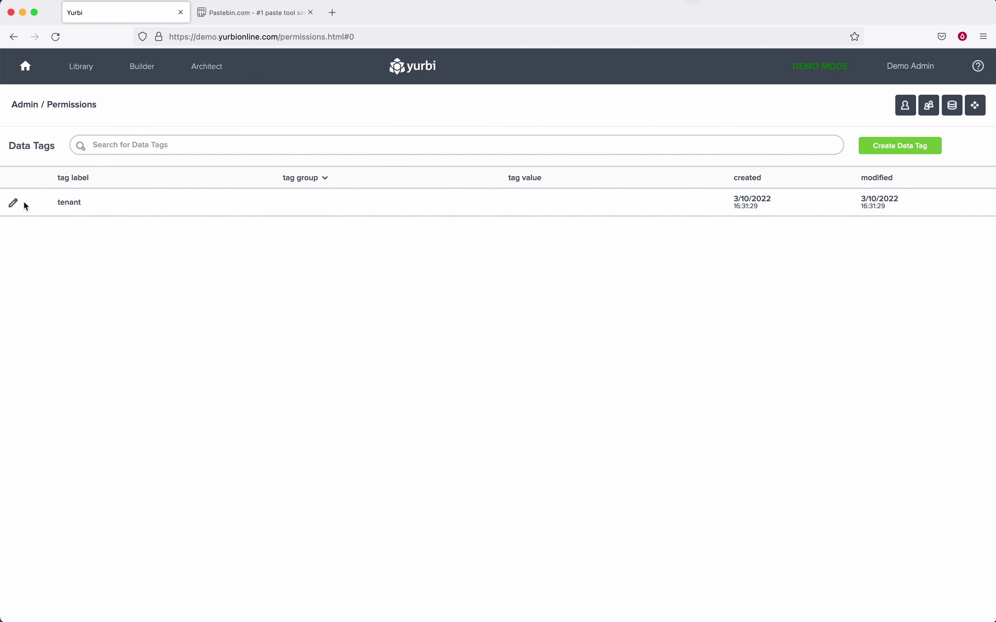
Open the tenant data tag for editing and review its per-group value assignments.
left_click(14, 204)
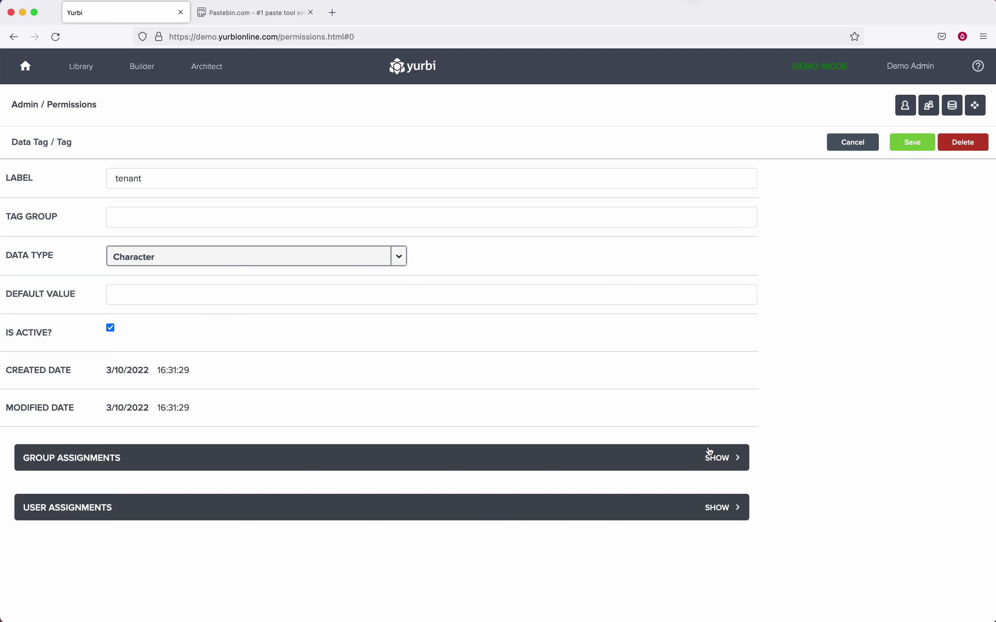
left_click(719, 458)
scroll(531, 502, "down", 5)
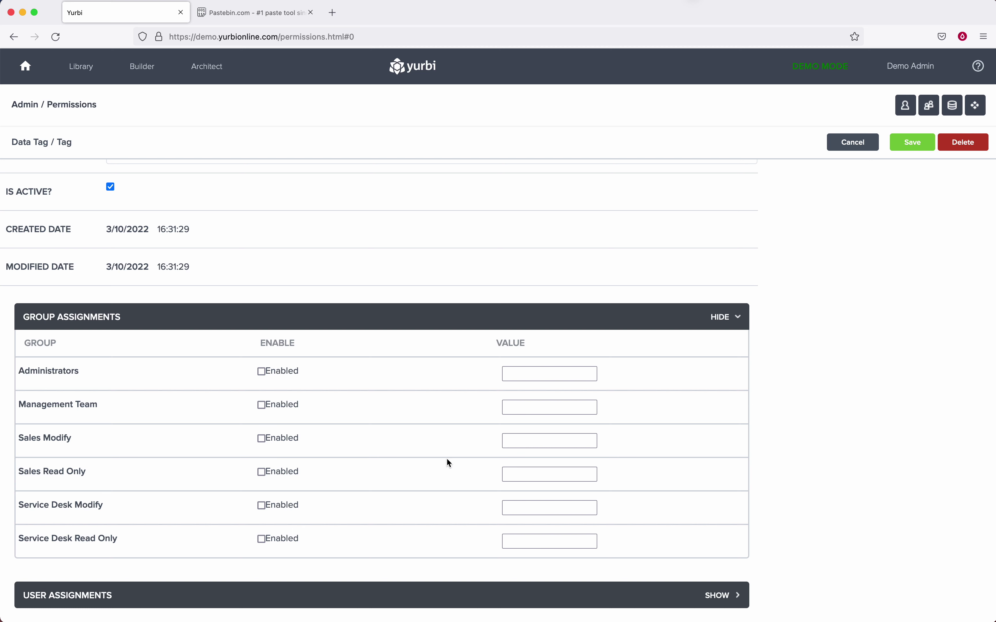
left_click(719, 317)
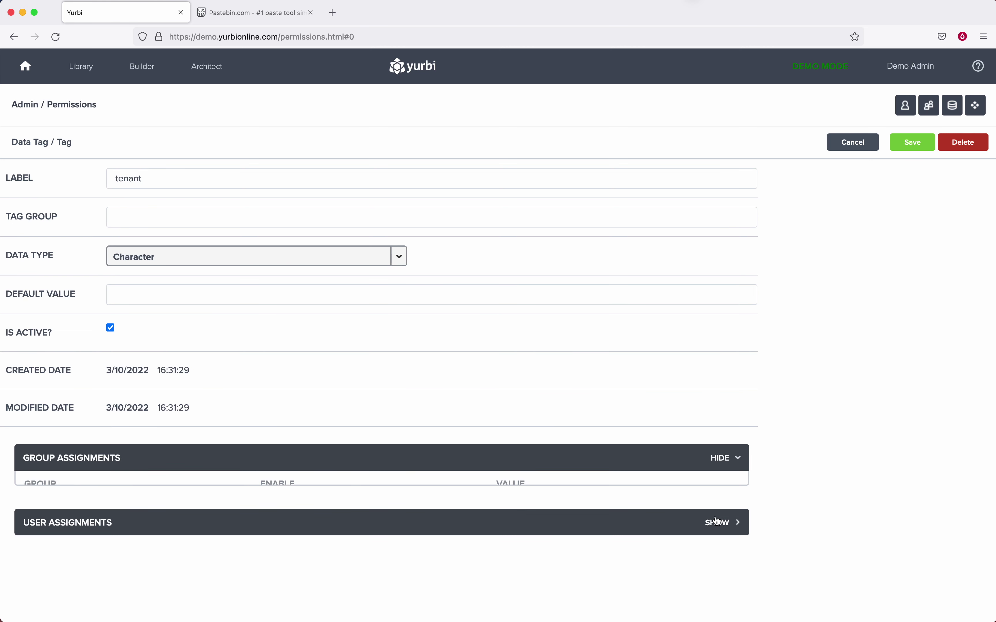
Review the per-user tenant values down to the last user, then bring up the Pastebin notes.
left_click(722, 508)
scroll(609, 562, "down", 4)
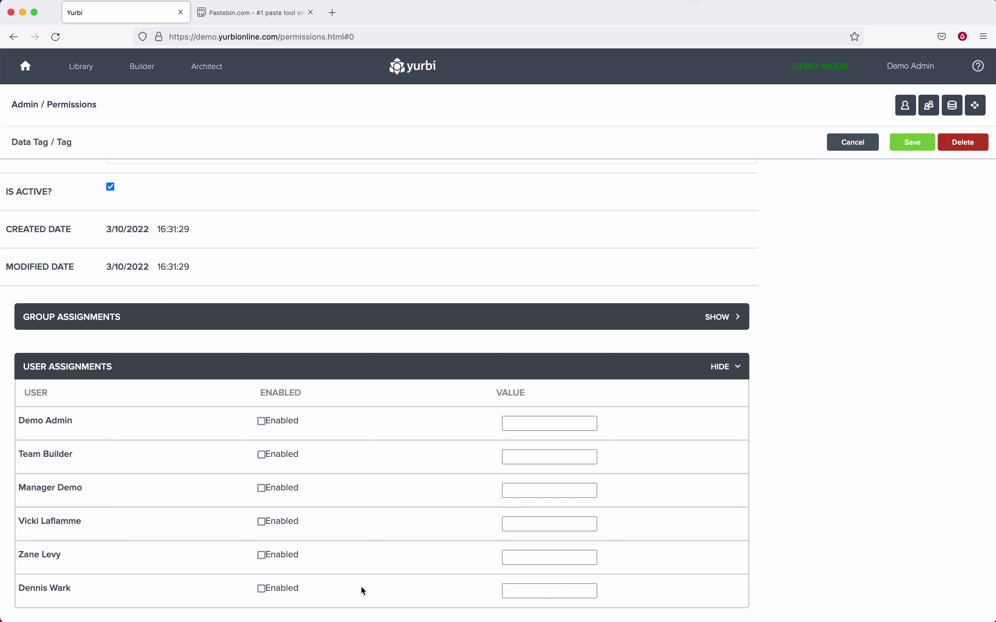
left_click(528, 585)
scroll(78, 219, "up", 2)
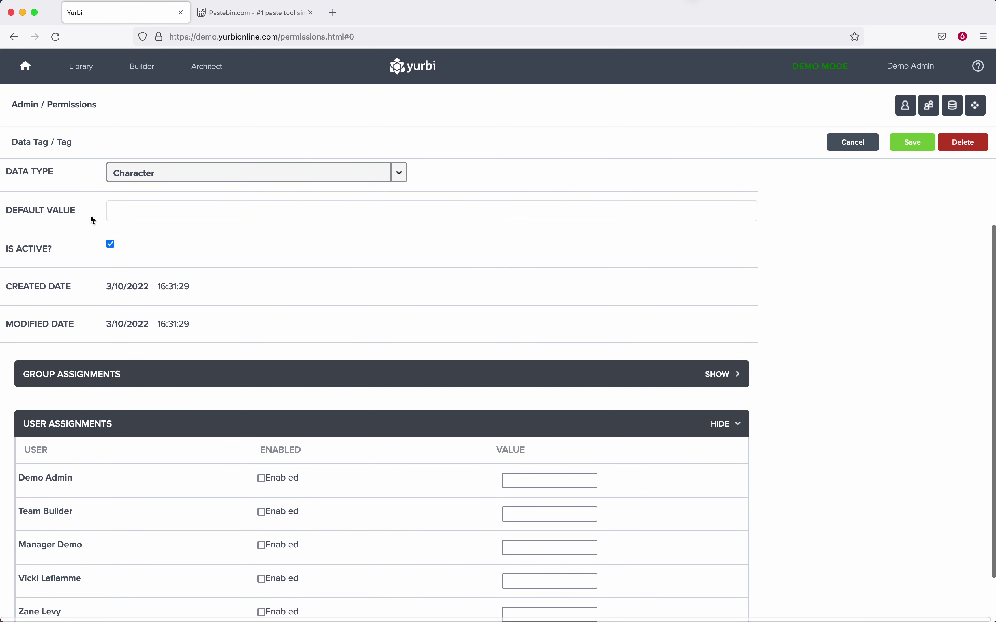
scroll(253, 303, "down", 2)
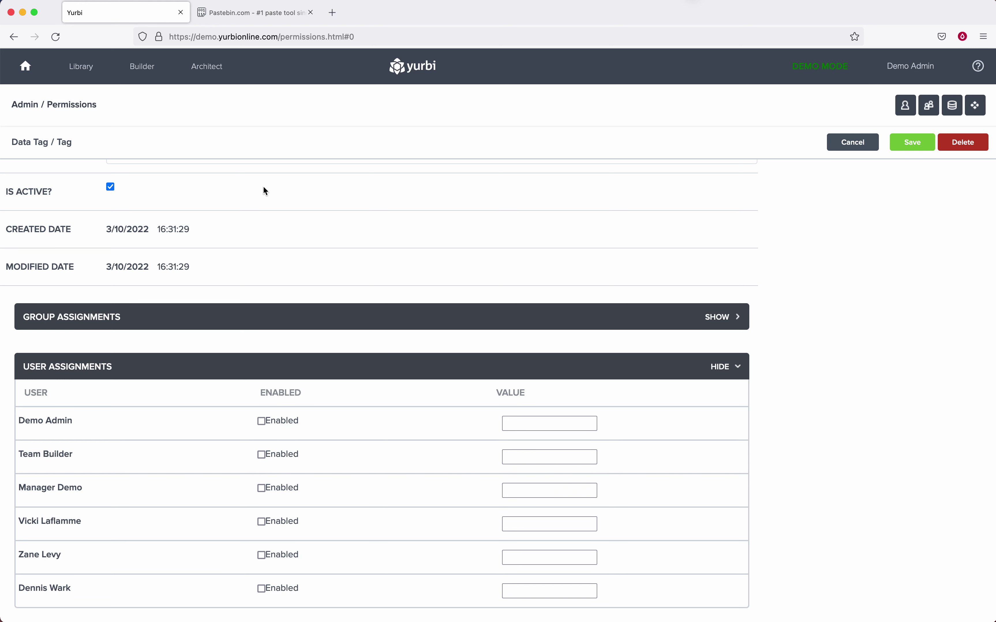
left_click(258, 16)
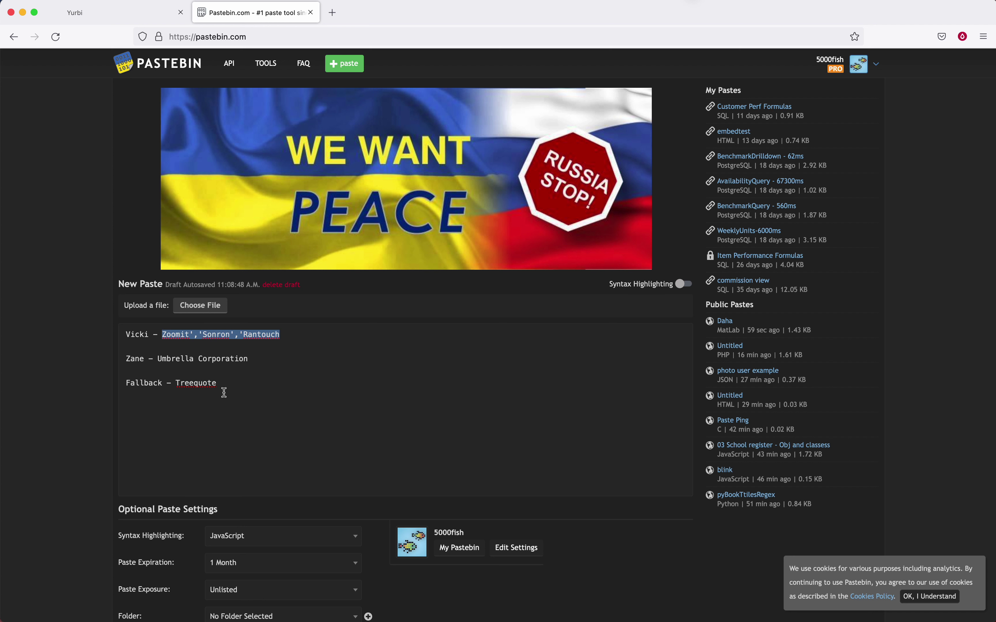
Give the fifth user the tenant value Umbrella Corporation, copied from the notes, and enable it.
left_click_drag(255, 358, 159, 361)
key("super+c")
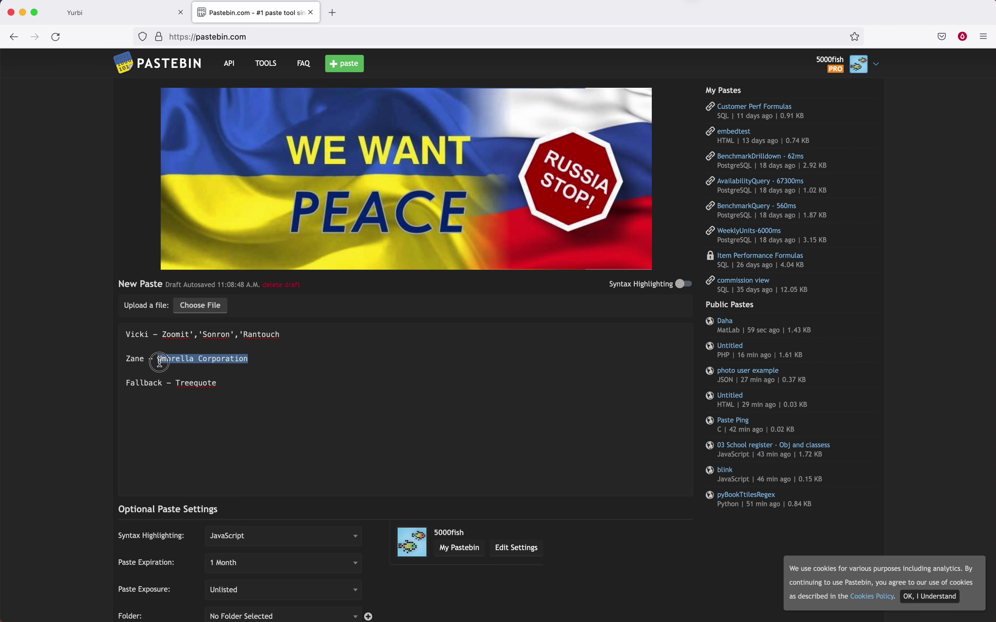
left_click(144, 16)
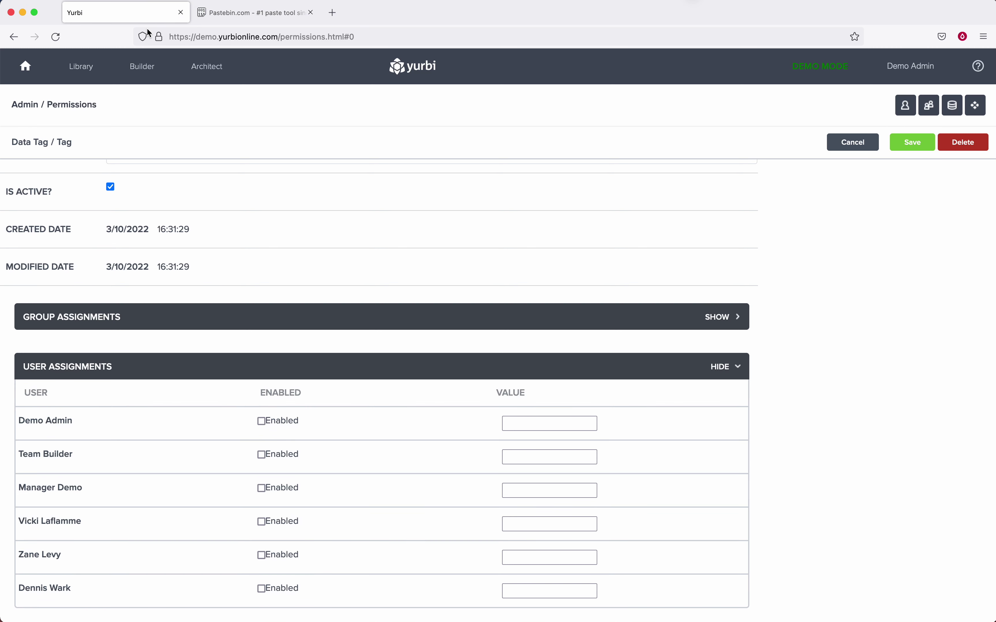
left_click(558, 559)
key("super+v")
left_click(262, 555)
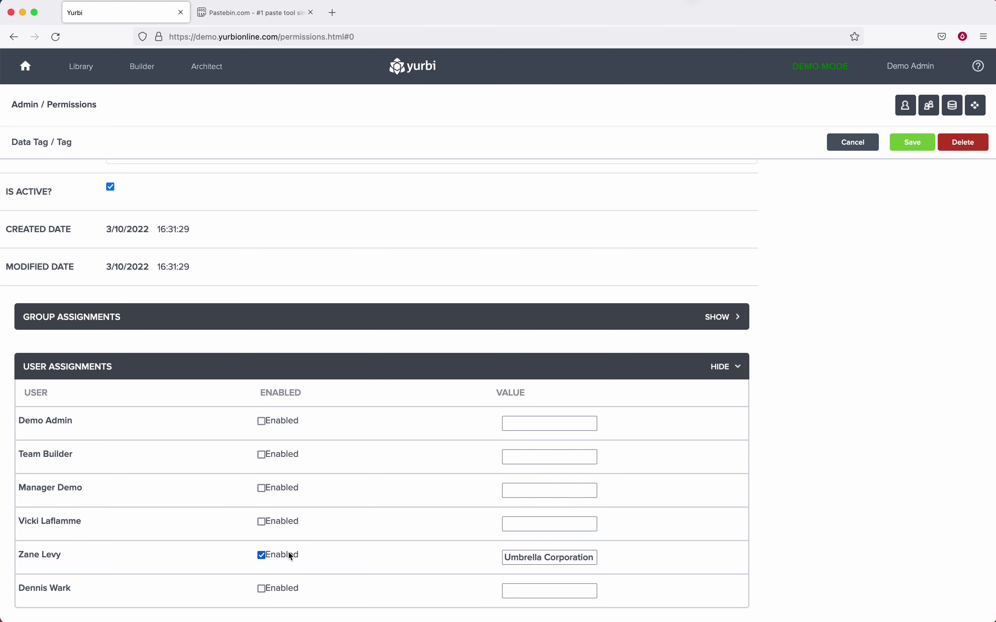
Copy the Zoomit, Sonron, Rantouch company list from the Pastebin notes.
left_click(249, 18)
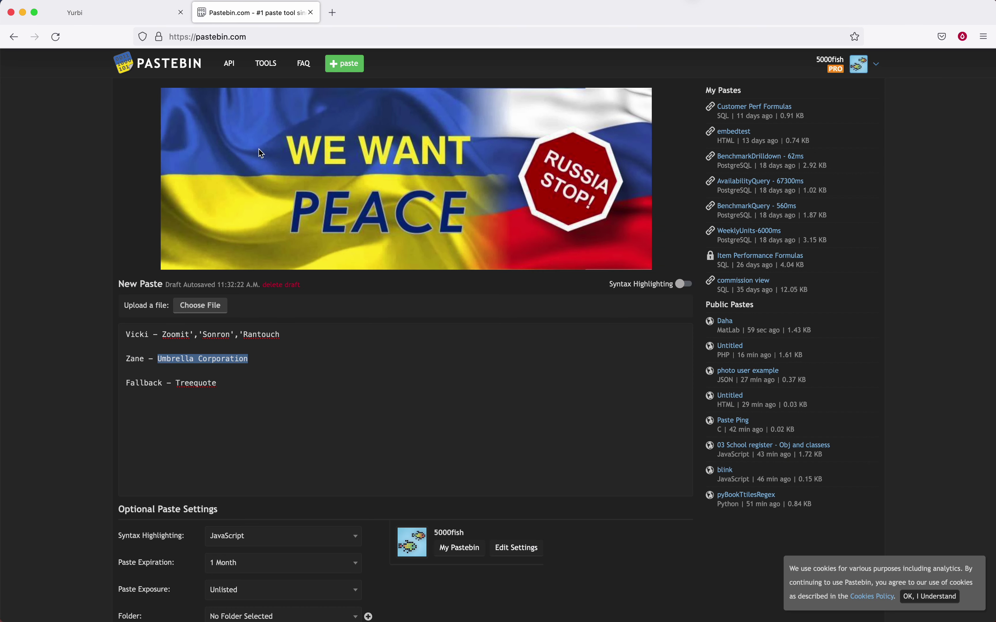
left_click_drag(280, 334, 171, 334)
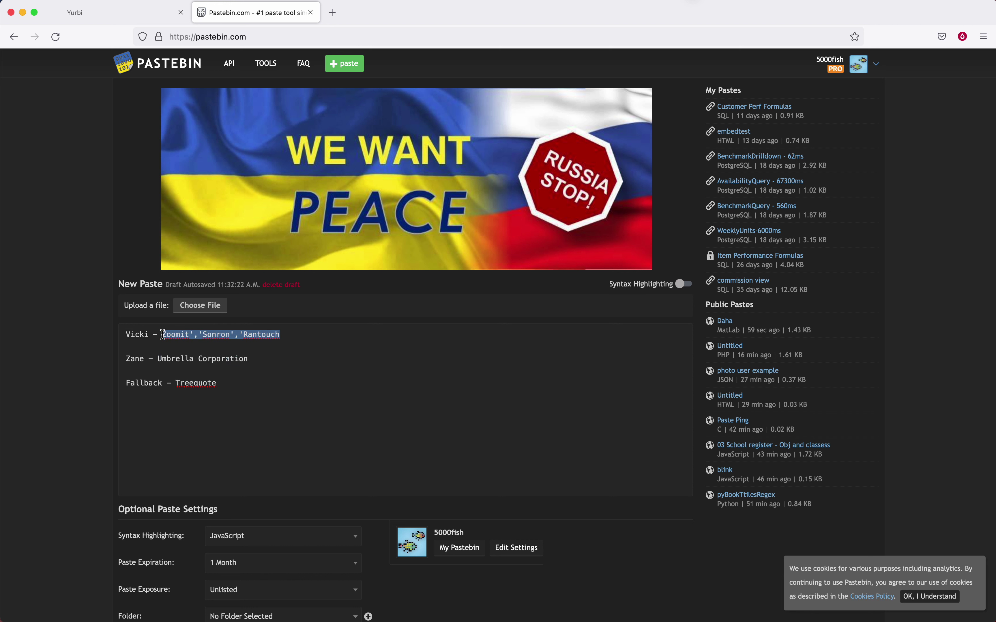
left_click(197, 342)
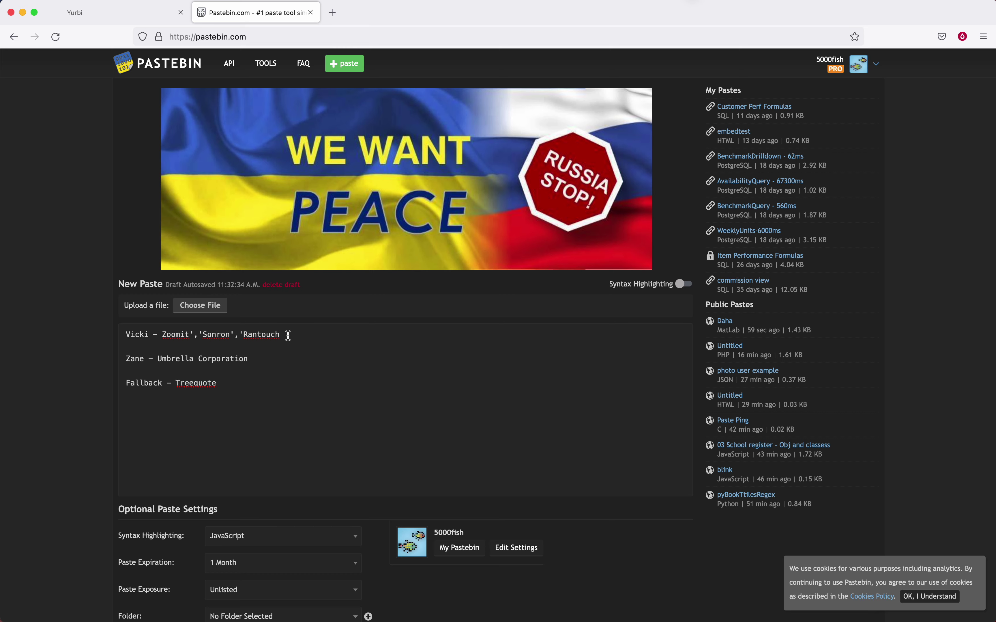
Paste the Zoomit','Sonron','Rantouch list as the fourth user's tenant value and enable it.
left_click(139, 13)
left_click(535, 524)
key("super+v")
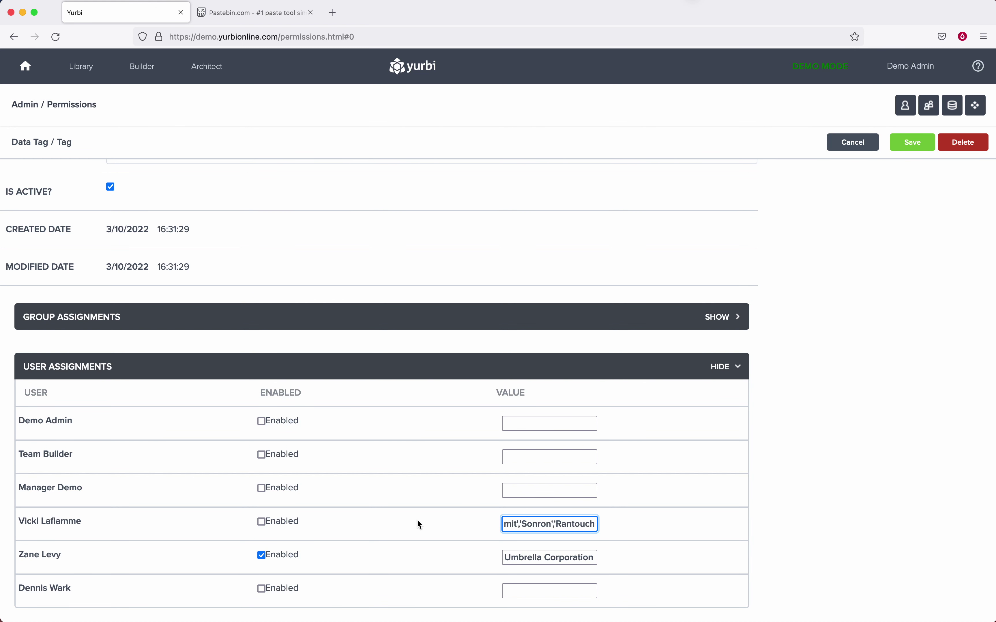
left_click(262, 521)
left_click_drag(543, 523, 461, 531)
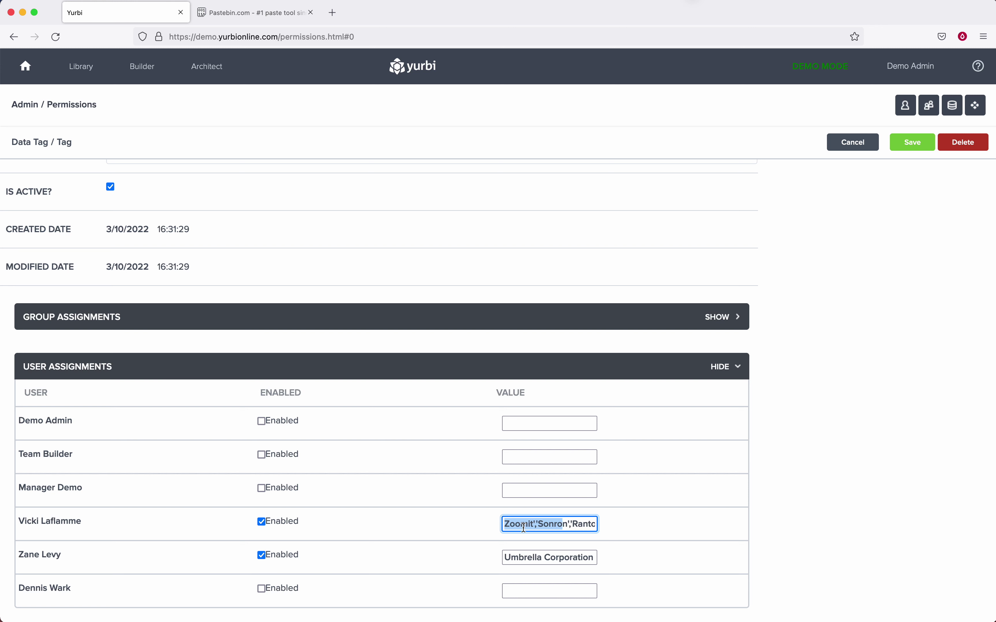
left_click(521, 526)
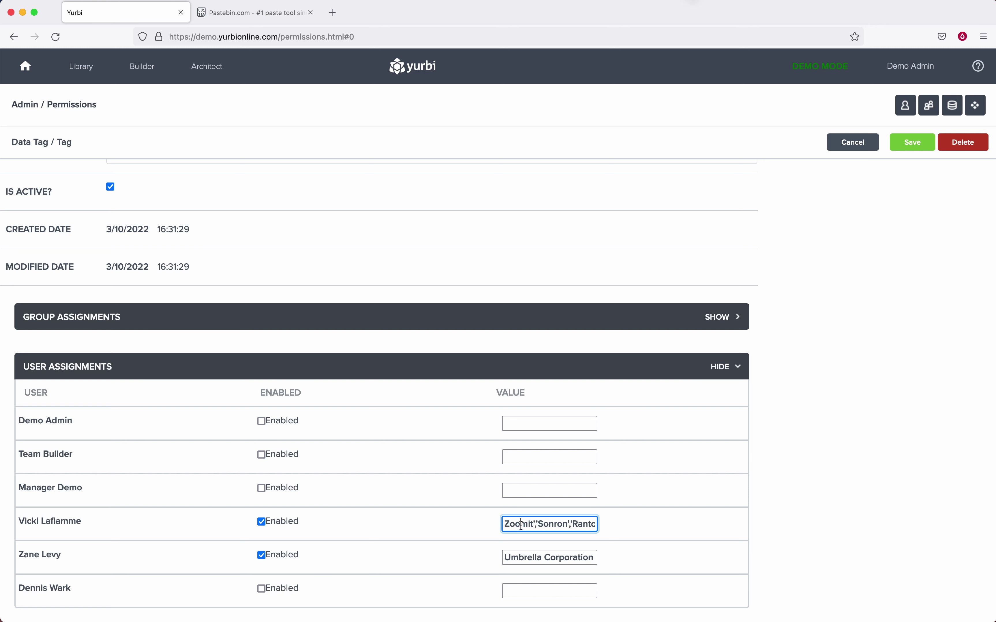
Set the tenant tag's default value to Treequote.
scroll(295, 318, "up", 3)
left_click(238, 219)
type("Treequote")
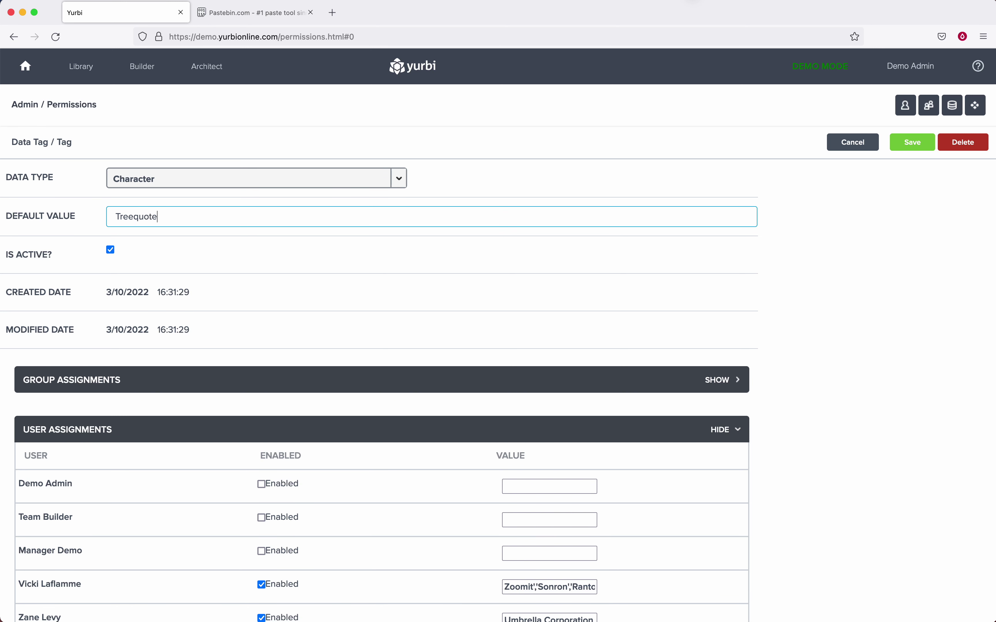
scroll(431, 388, "down", 2)
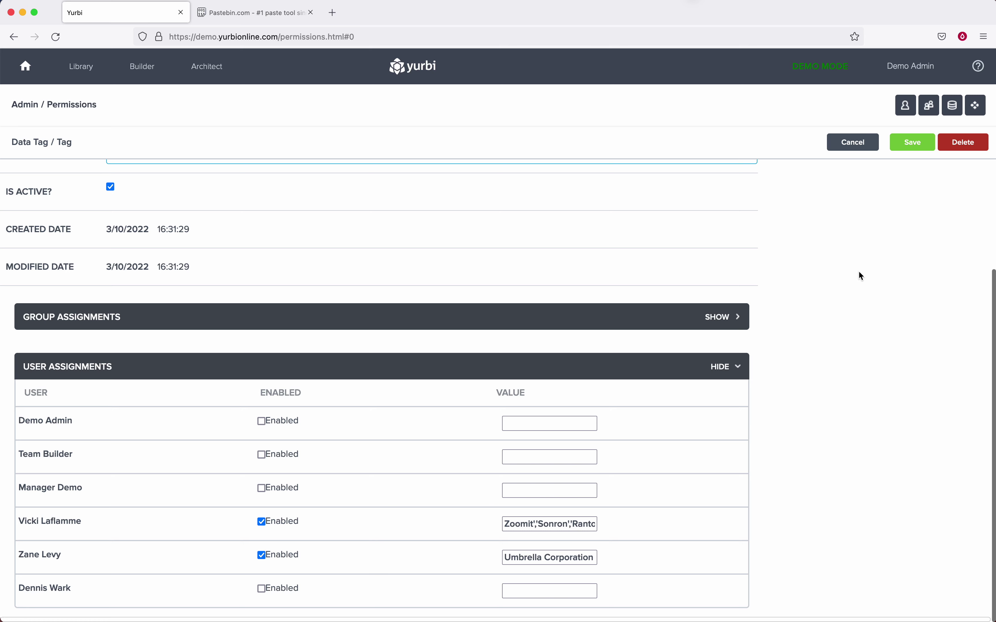
Save the tenant tag, then open Admin > Data Security and edit the Data Tag Sales Rep policy.
left_click(914, 145)
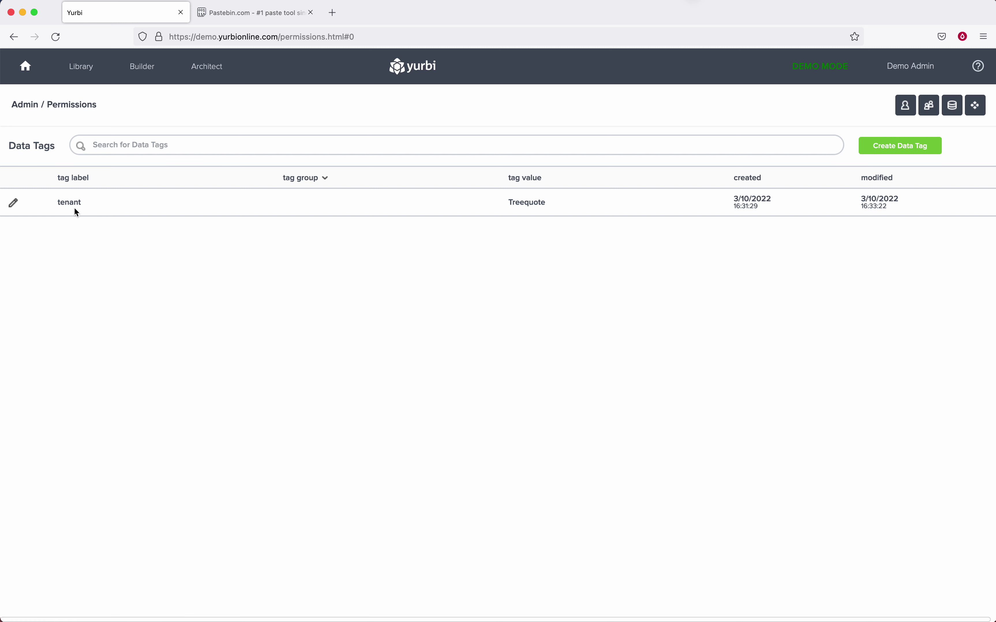
left_click(30, 108)
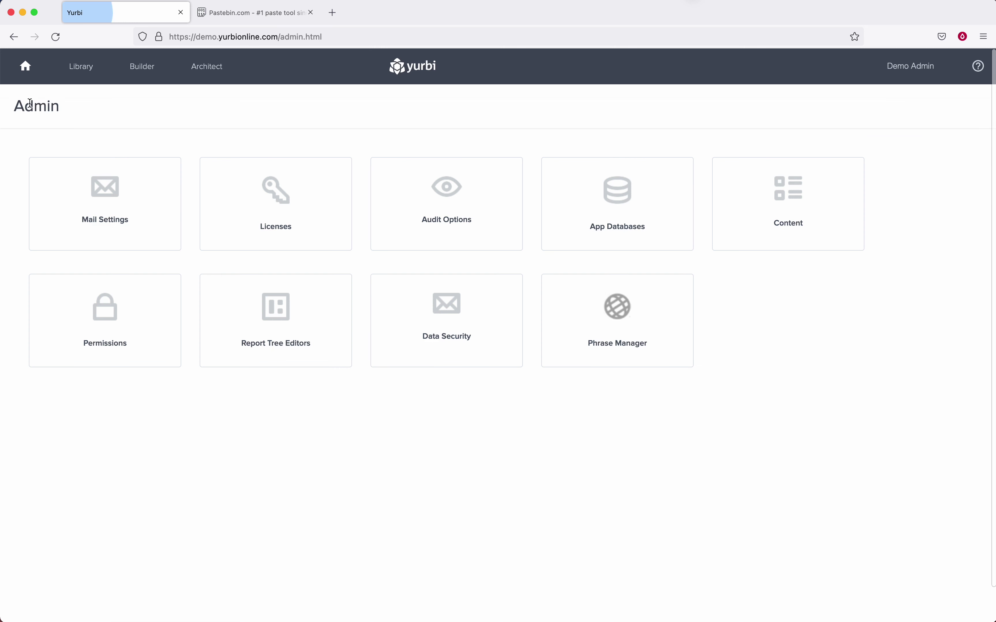
left_click(440, 315)
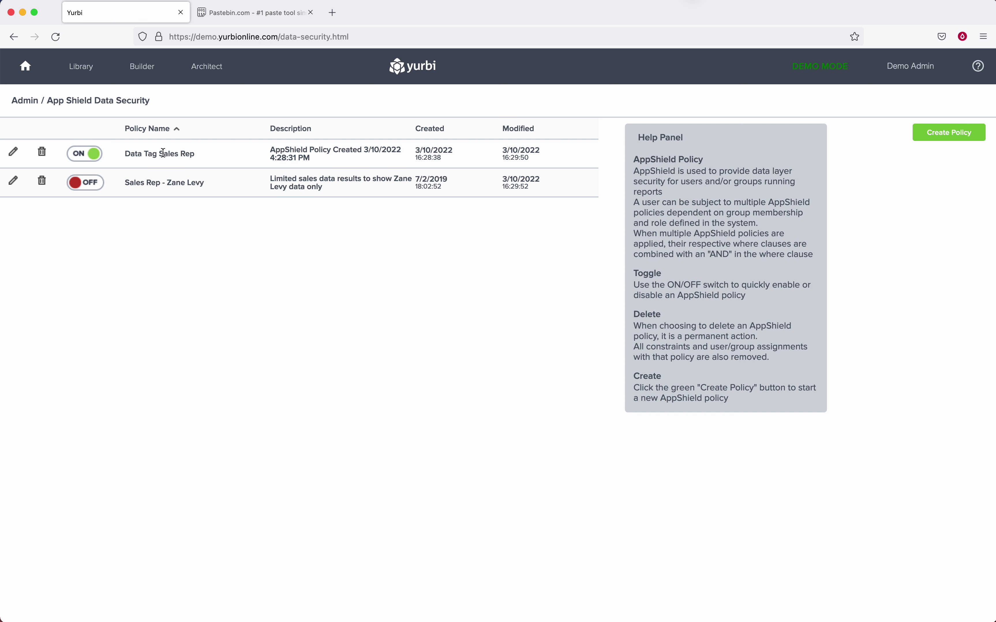
left_click(14, 151)
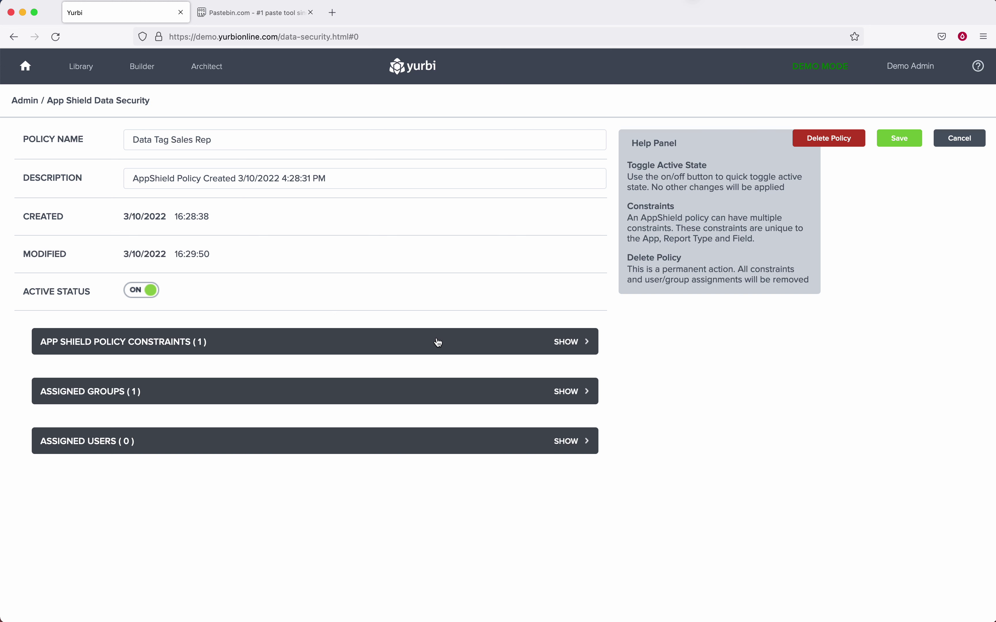
Start a new constraint on Sales Pipeline / Pipeline Data using the customer account name field.
left_click(569, 345)
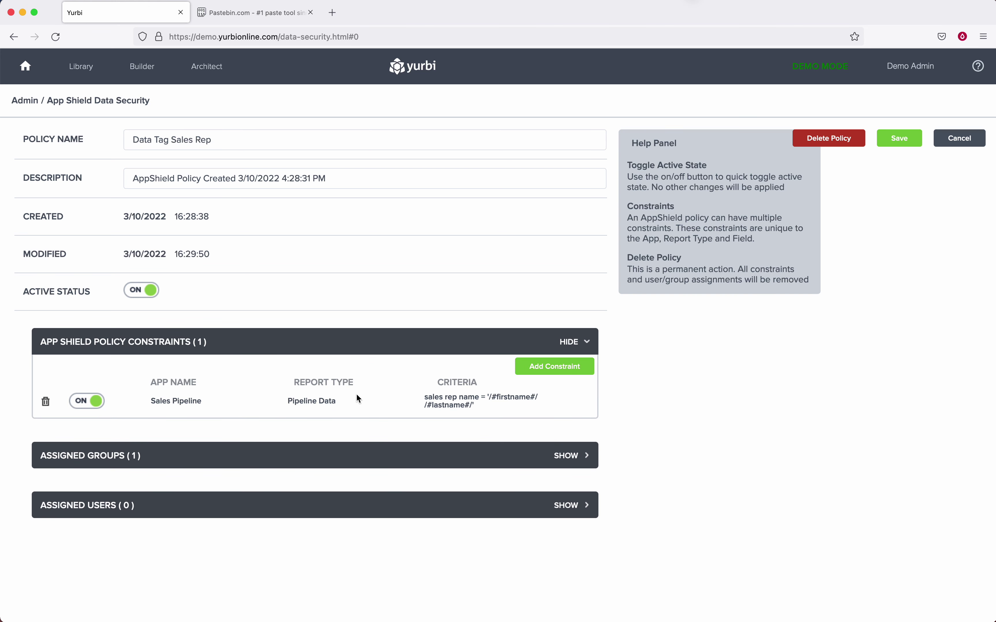
left_click(553, 369)
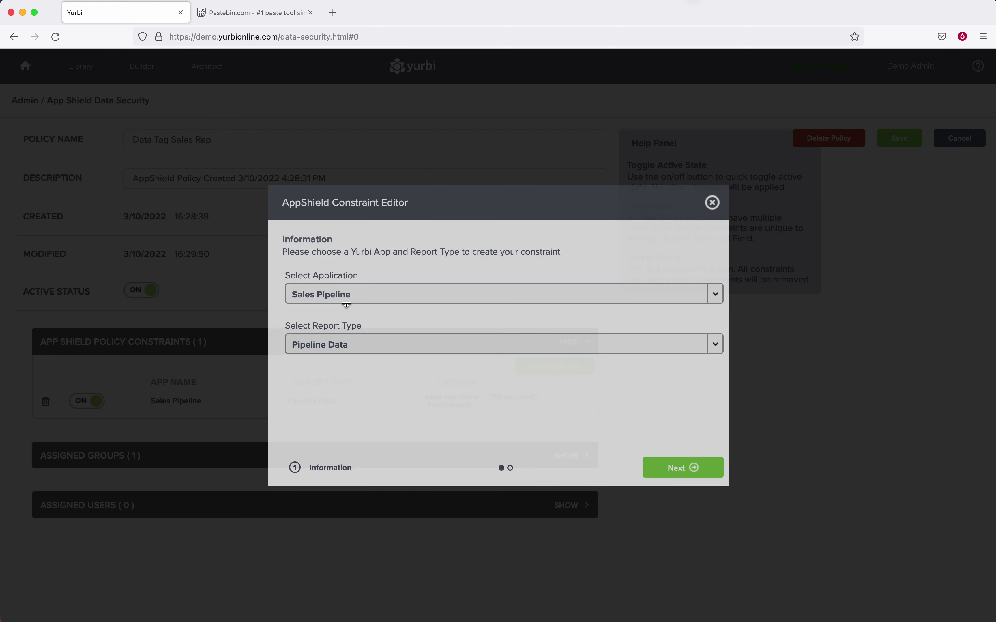
left_click(670, 467)
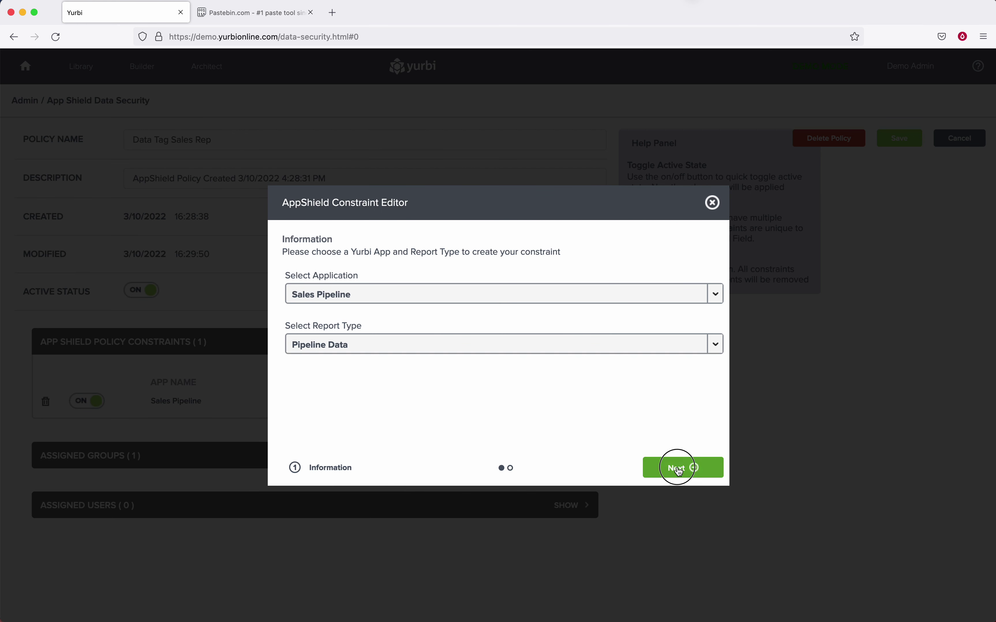
left_click(309, 332)
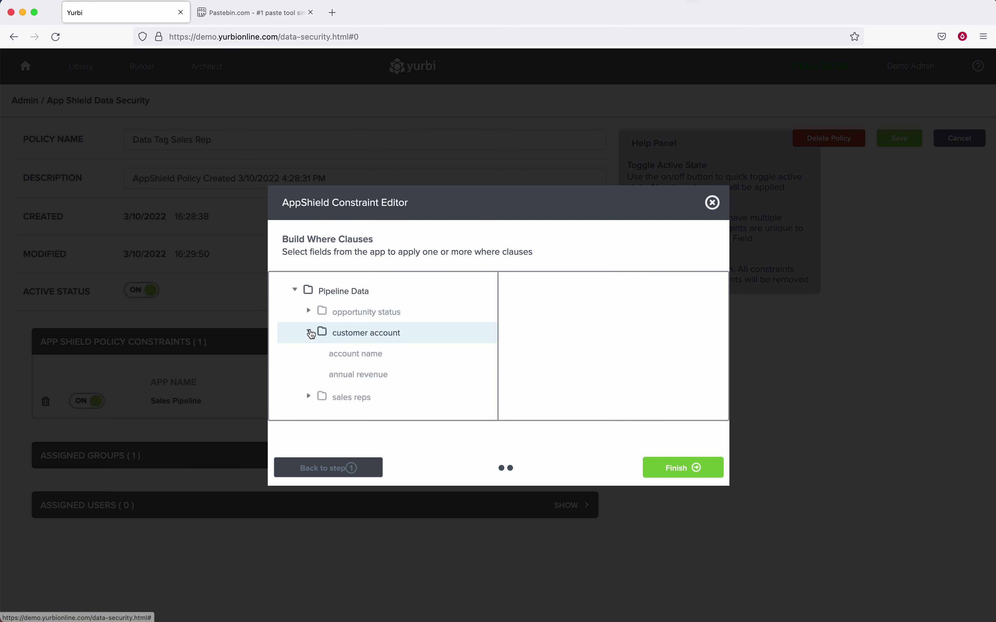
left_click(320, 357)
Set the criterion to account name In List '/#tenant#/' and finish the constraint.
left_click(676, 169)
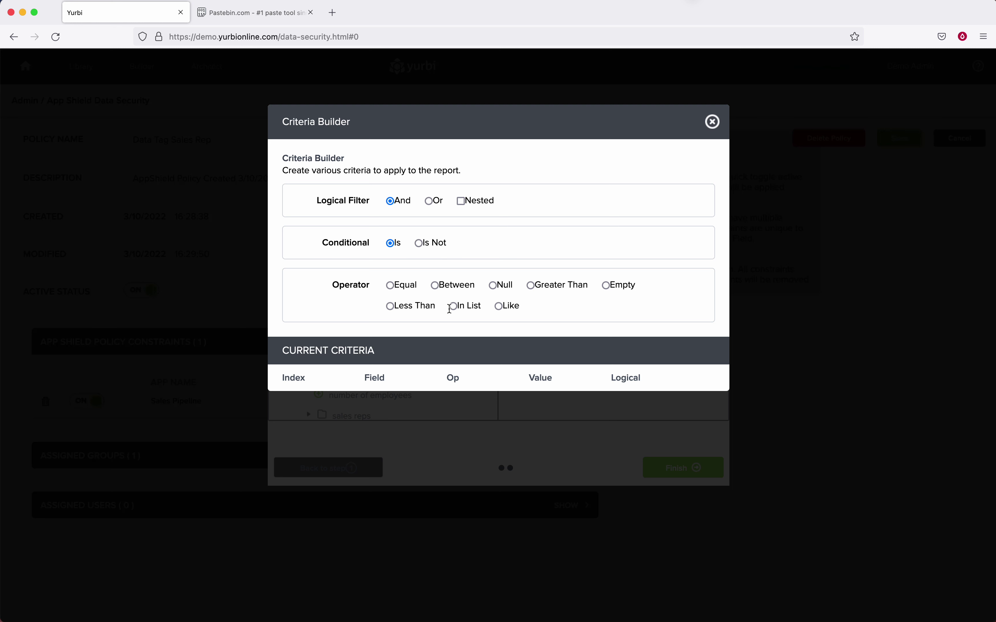
left_click(453, 306)
left_click(461, 352)
type("/#")
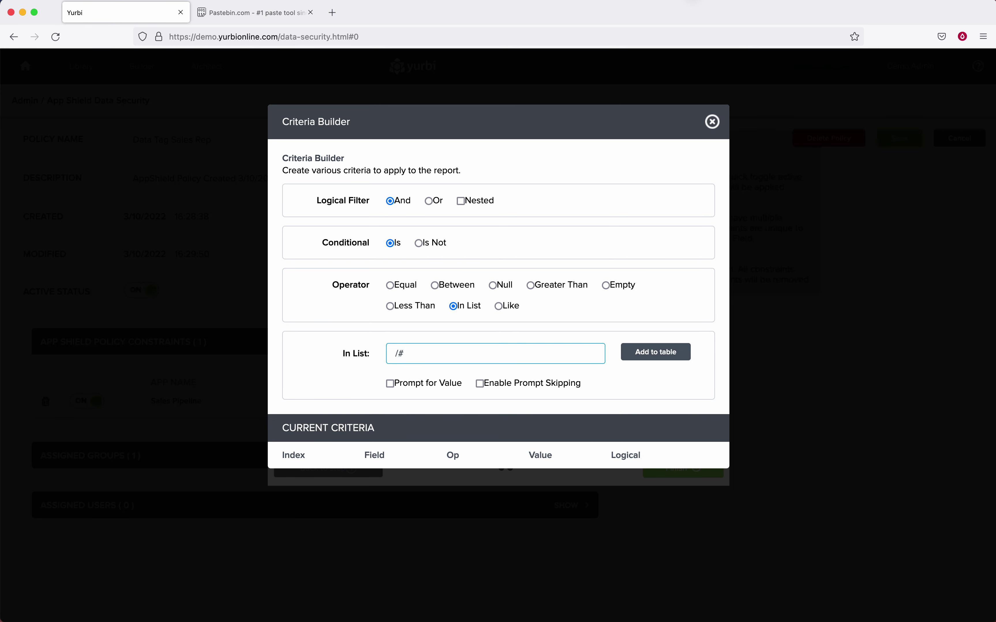
type("tenant#/")
left_click(629, 353)
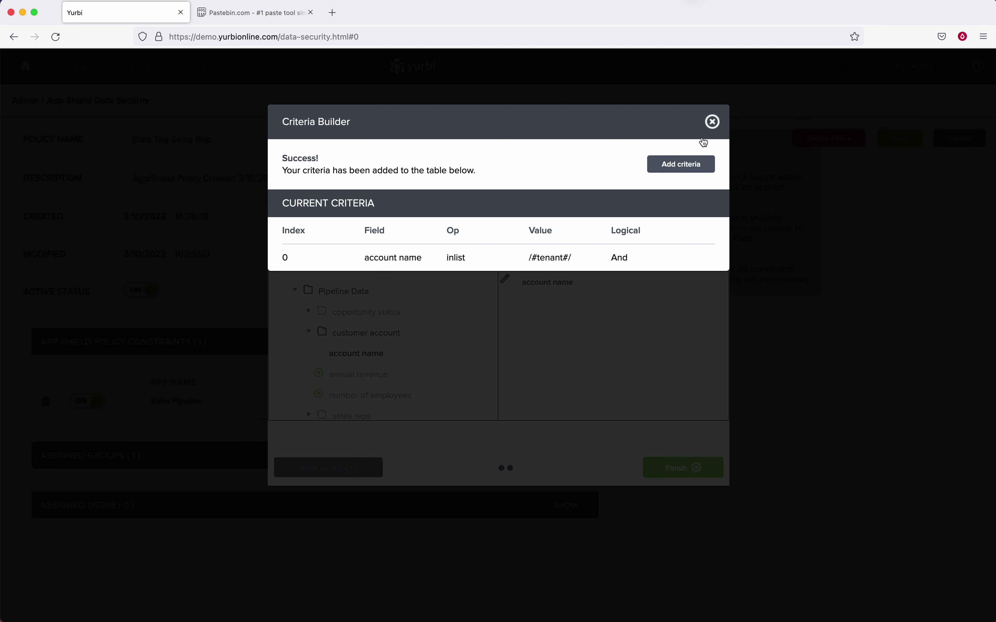
left_click(713, 122)
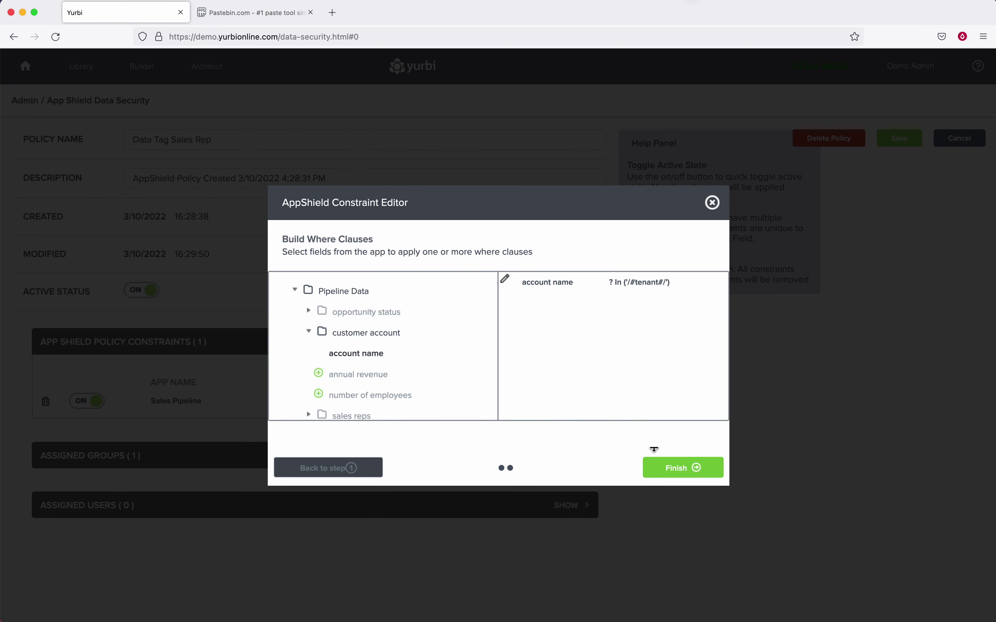
left_click(693, 467)
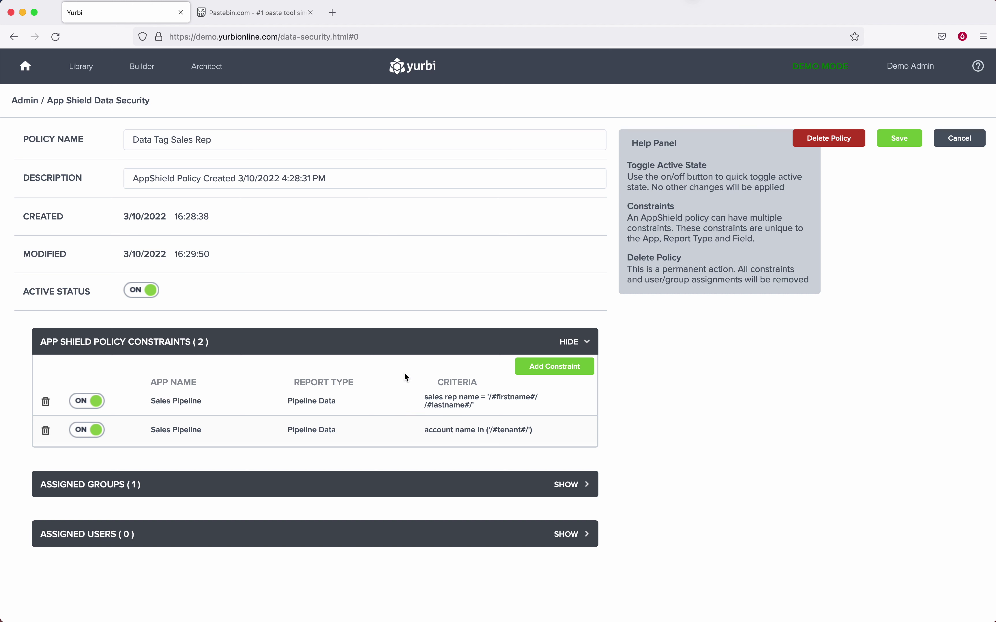
Save the two-constraint Data Tag Sales Rep policy and log out of the Demo Admin account.
left_click(561, 481)
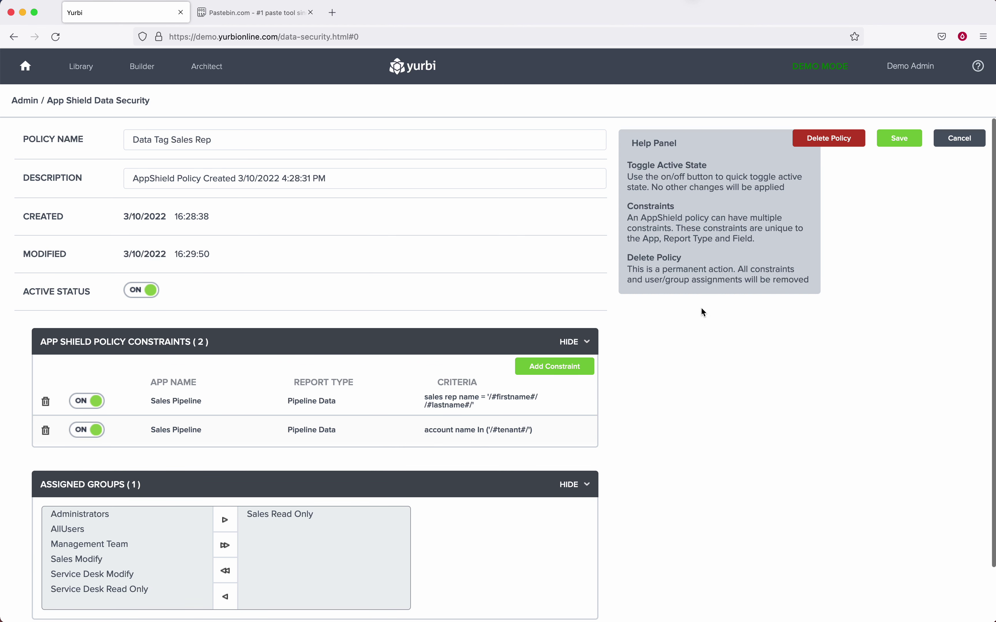
left_click(902, 140)
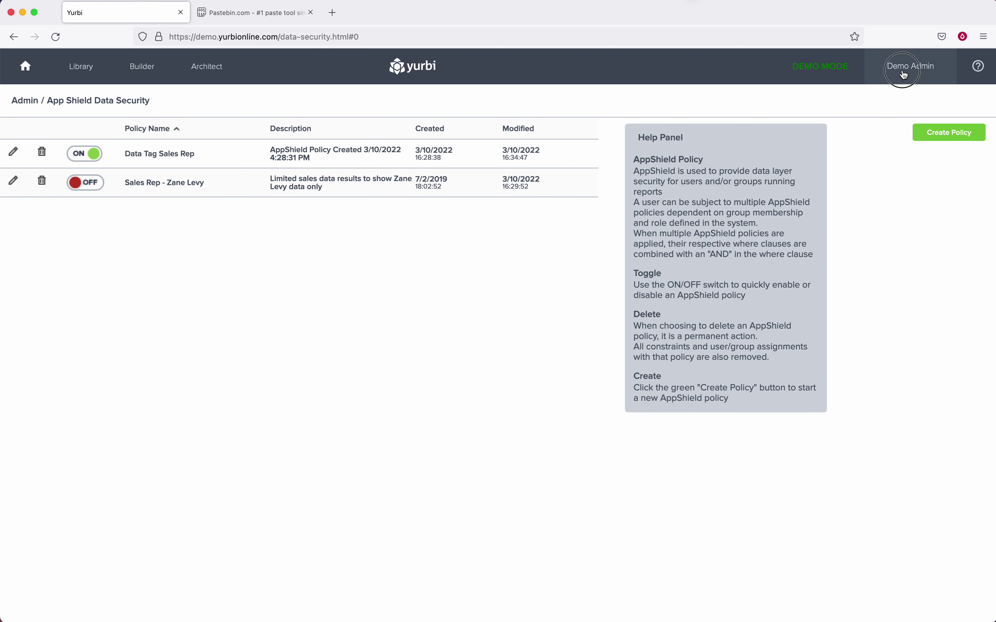
left_click(900, 70)
left_click(894, 201)
left_click(479, 322)
Log in with the sales rep's credentials, confirm only Zoomit, Sonron and Rantouch appear, then log out.
type("vicki")
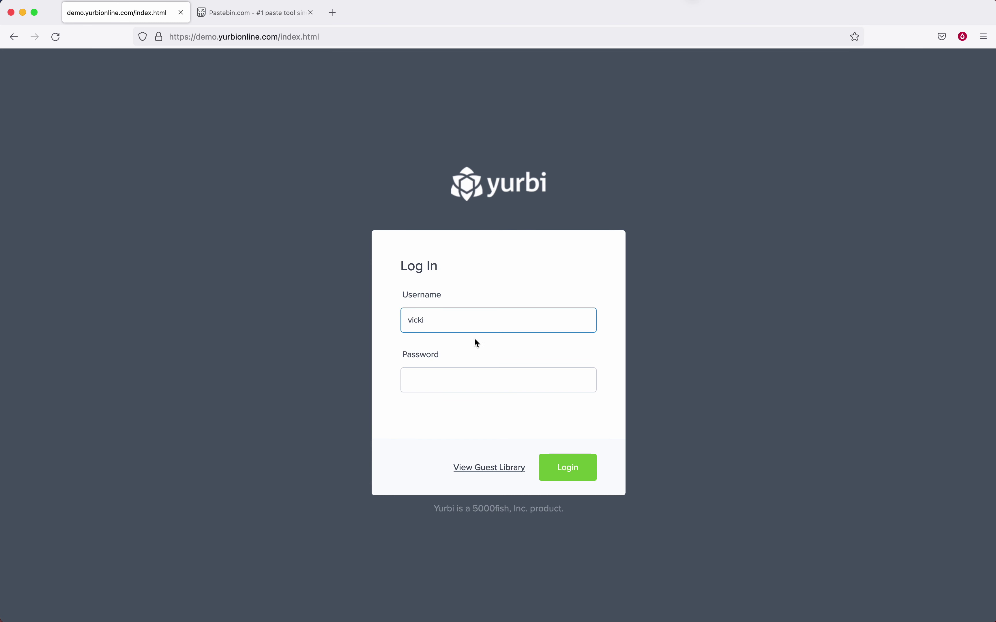
left_click(460, 379)
type("••••")
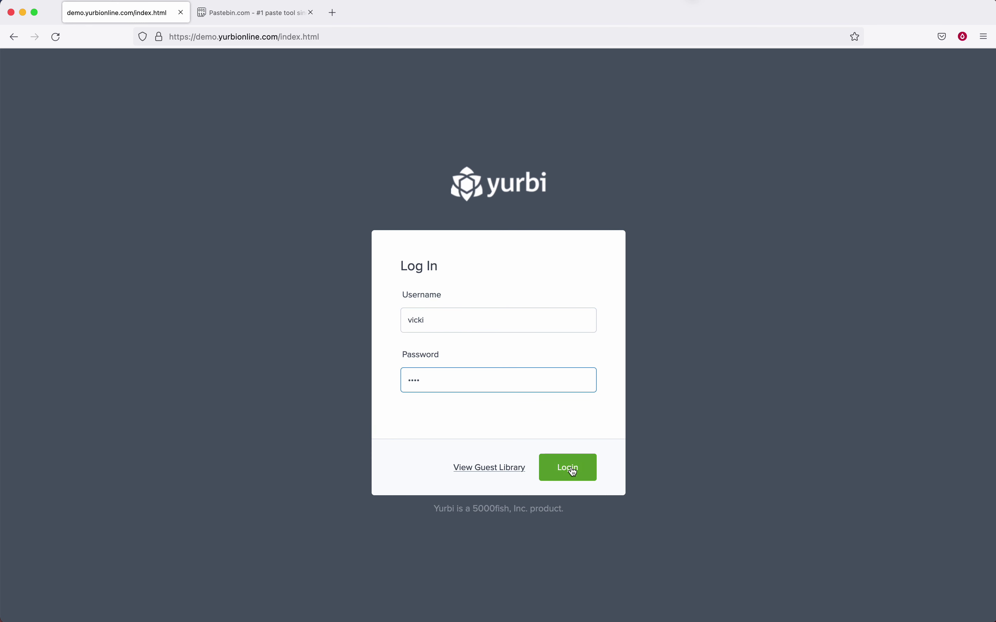
left_click(569, 469)
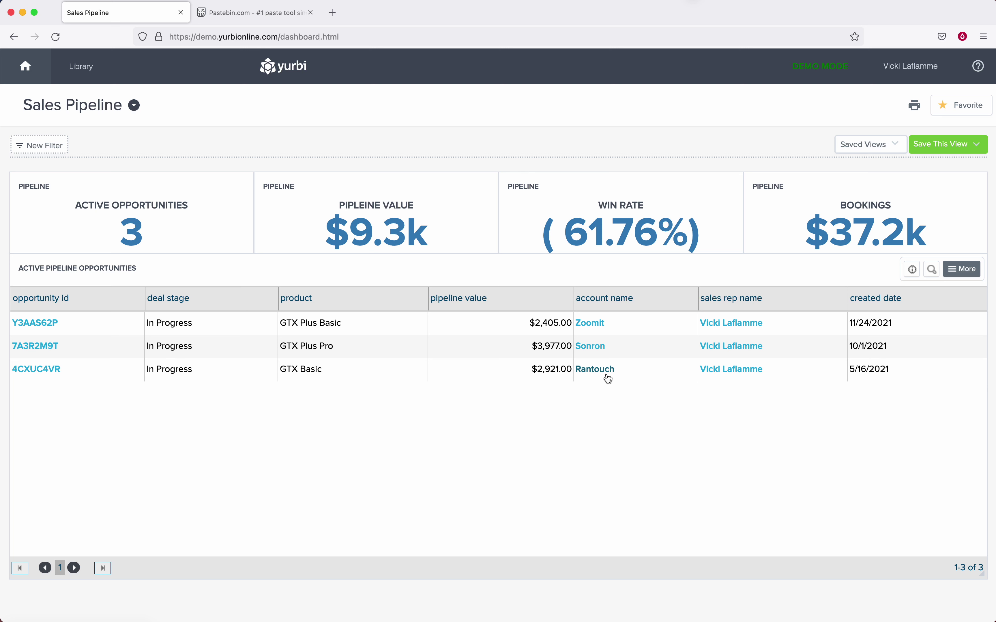
left_click(904, 67)
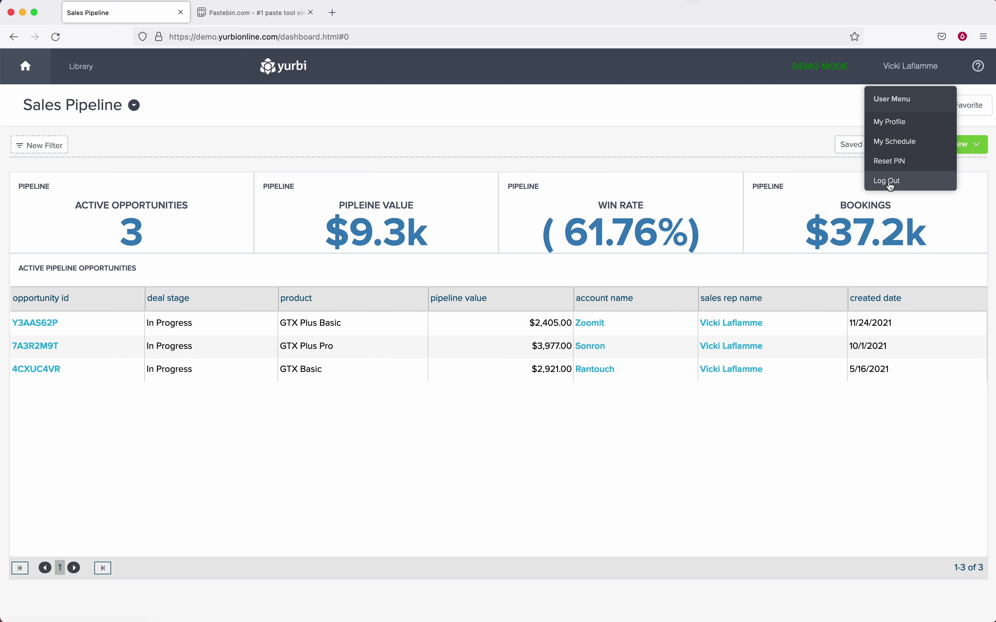
left_click(888, 182)
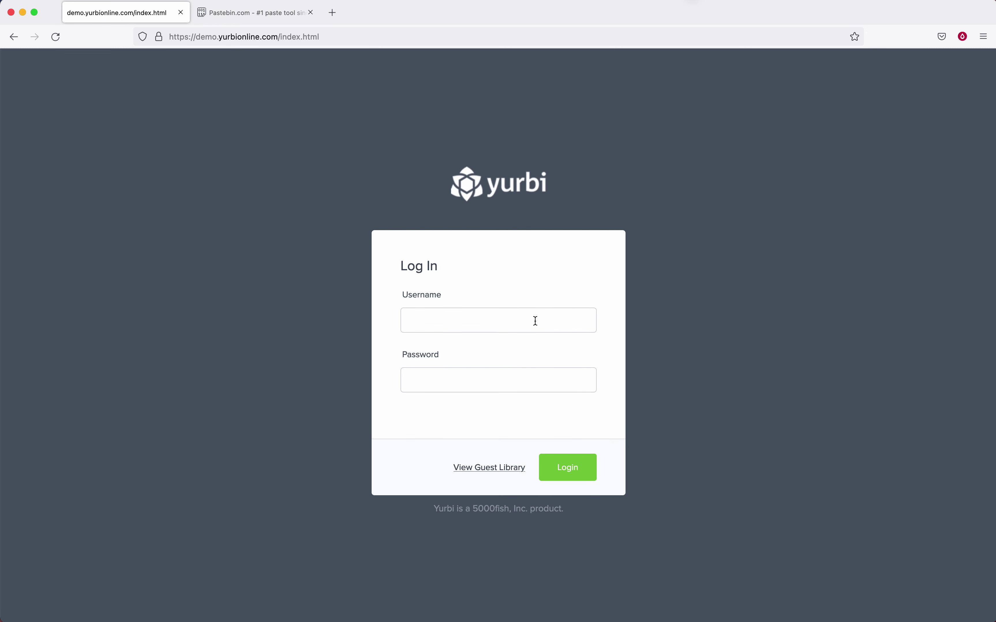
Log back in with the admin account credentials and go to the Admin settings page.
left_click(535, 320)
type("admin")
key("Tab")
type("admi")
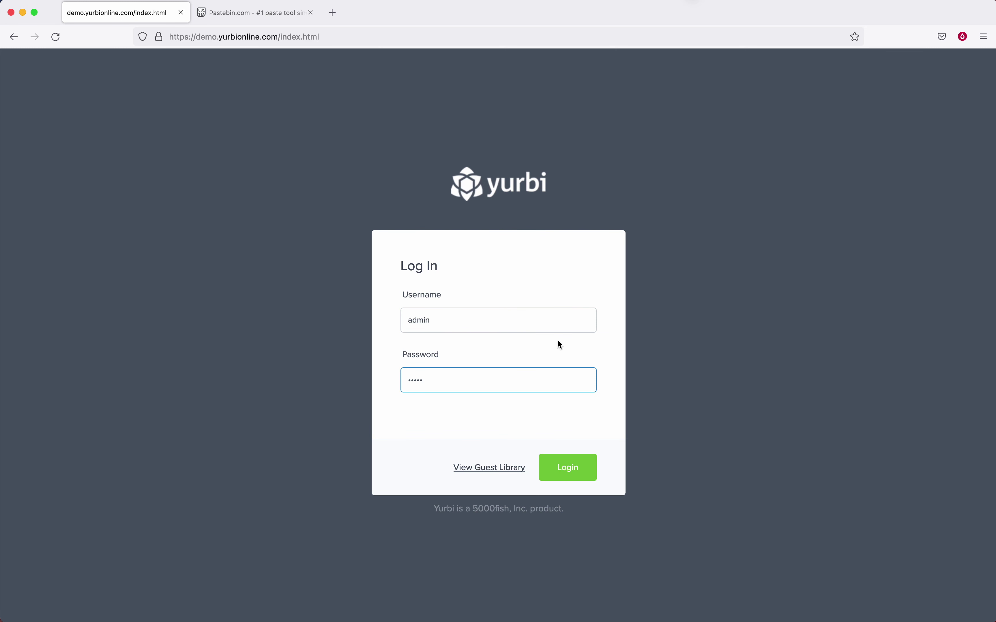
left_click(574, 469)
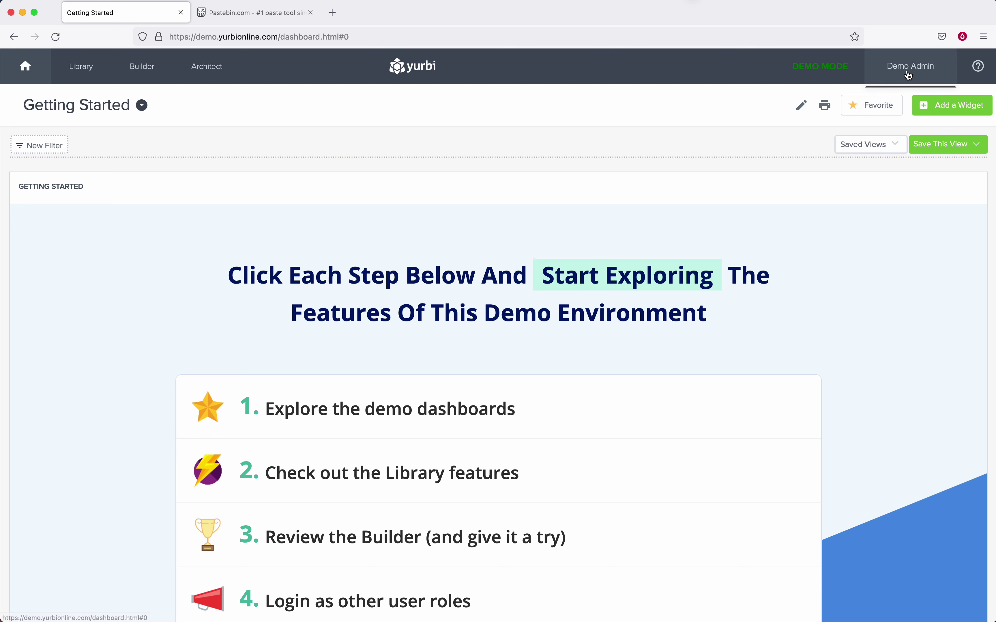
left_click(910, 66)
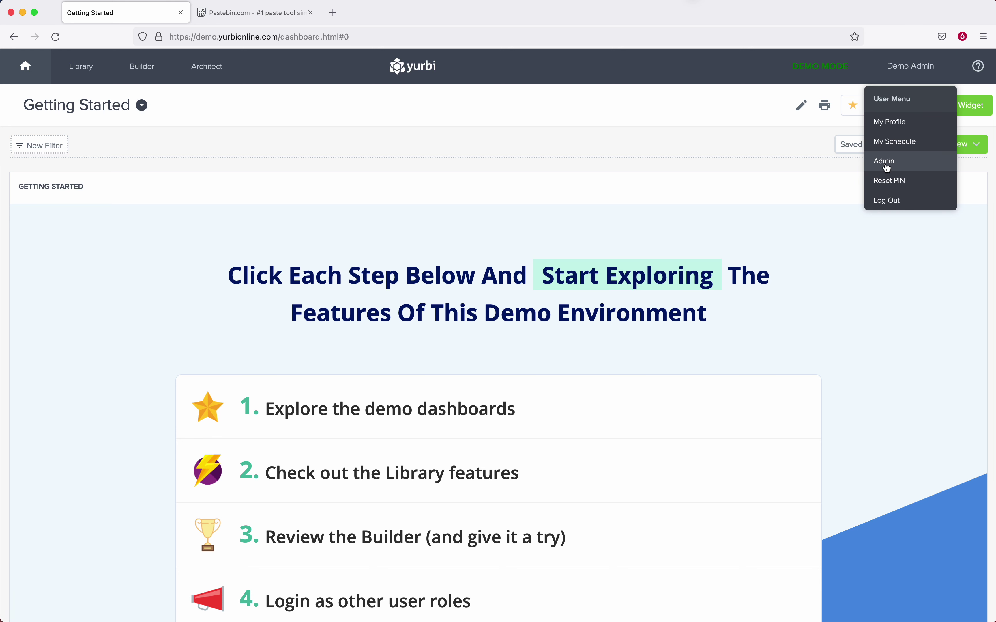
left_click(886, 165)
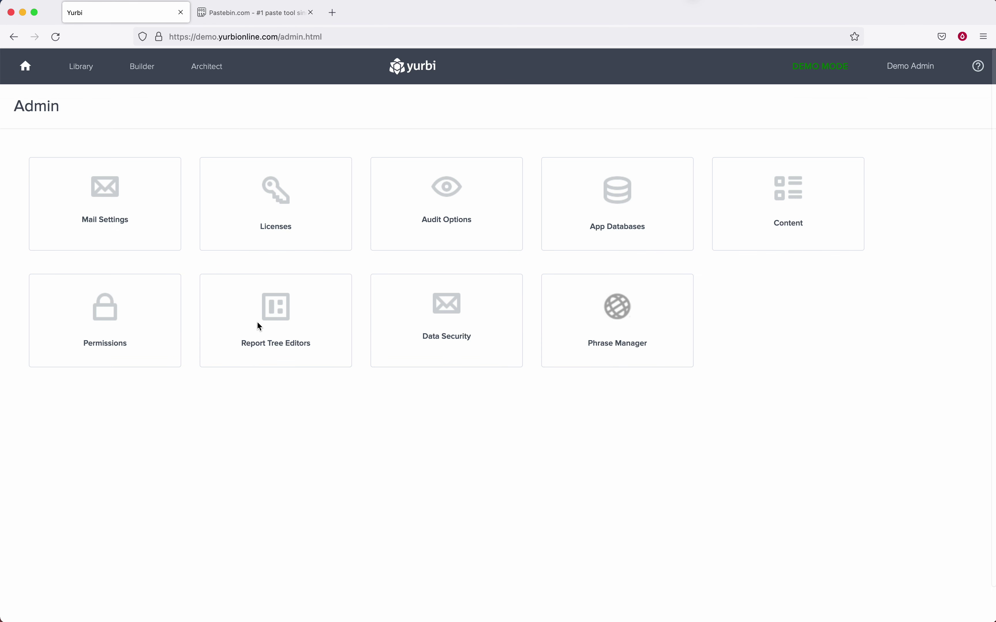
left_click(115, 318)
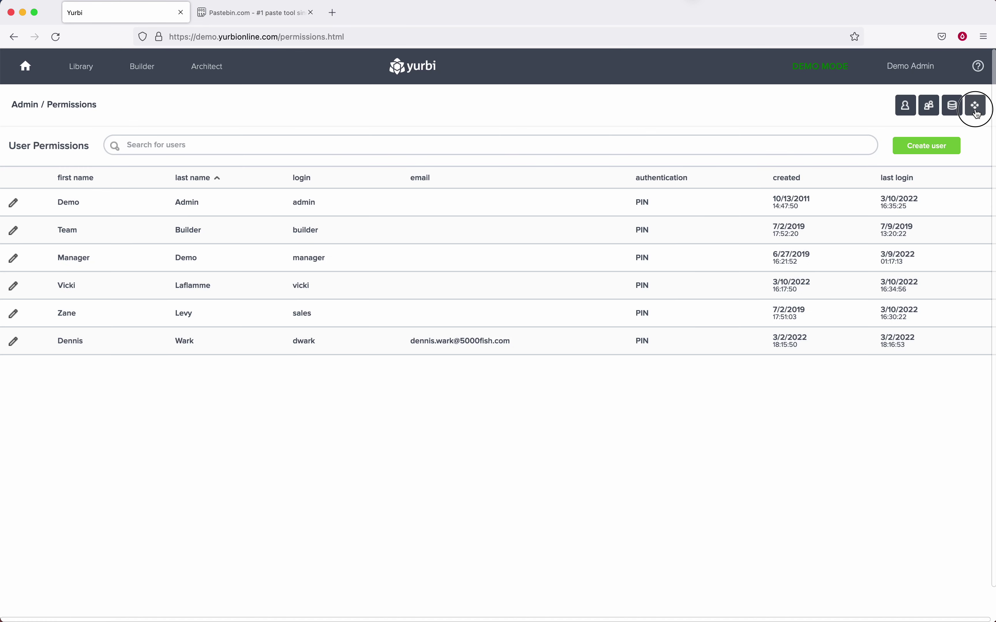
left_click(975, 106)
left_click(13, 203)
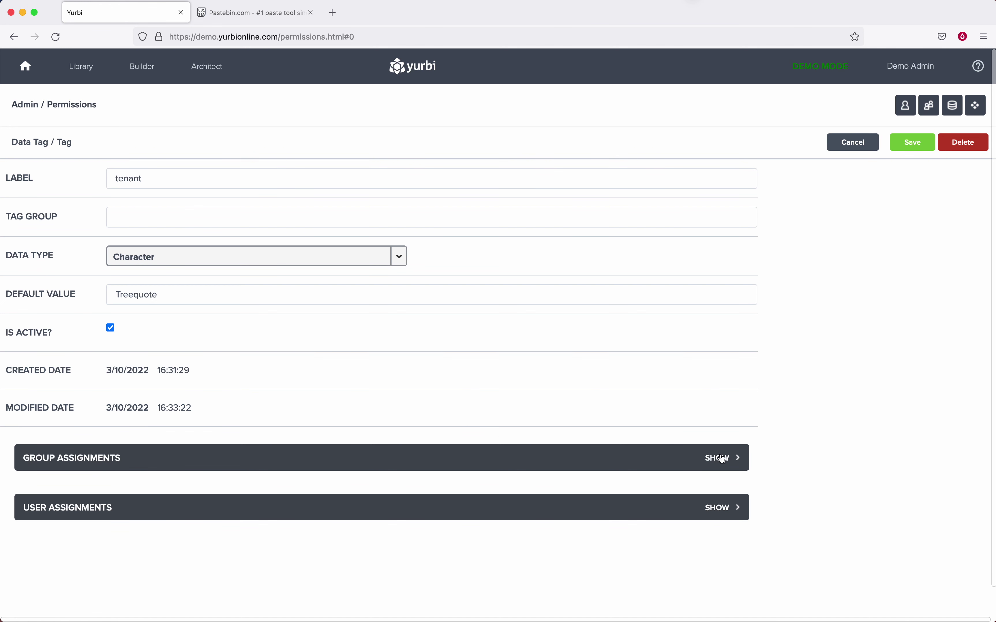
left_click(723, 459)
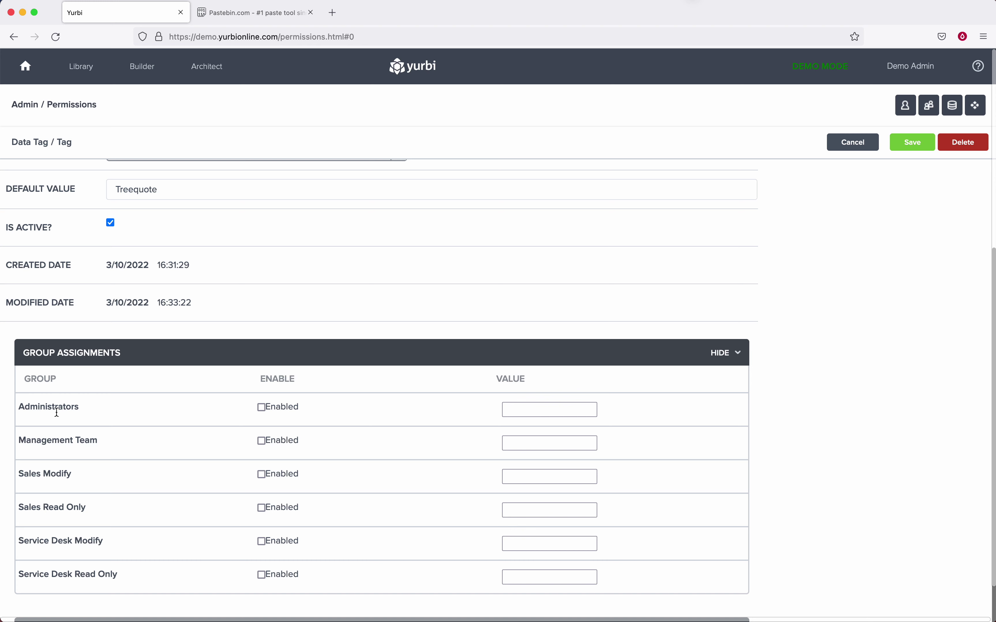
left_click(729, 358)
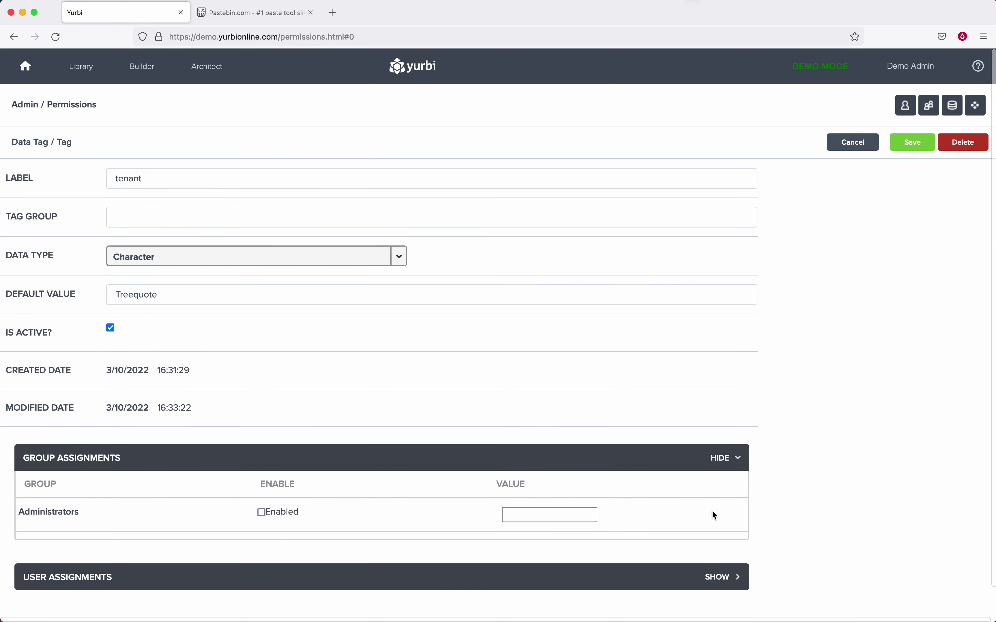
left_click(722, 506)
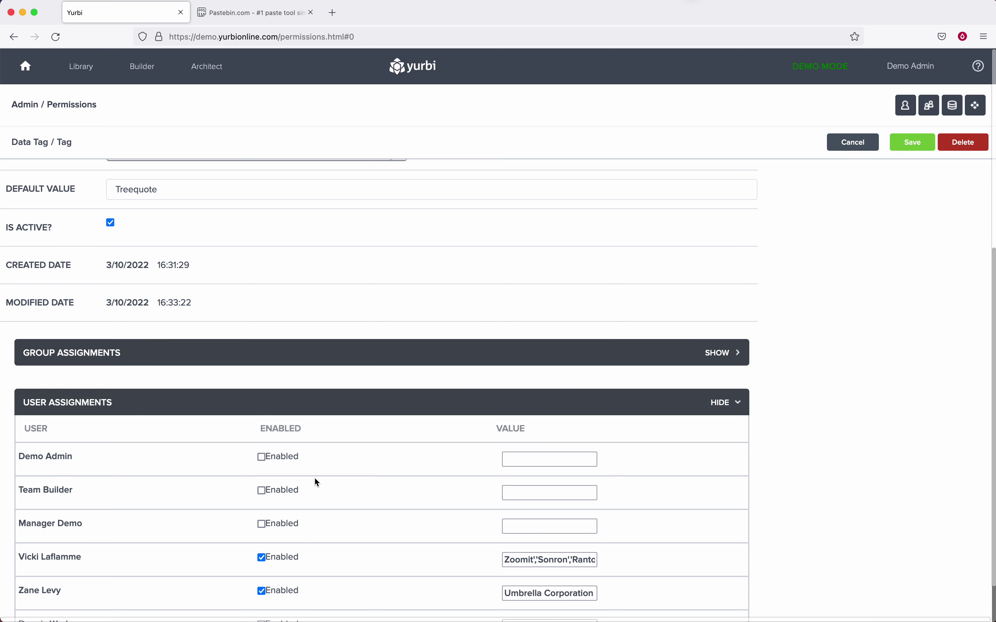
scroll(315, 479, "up", 3)
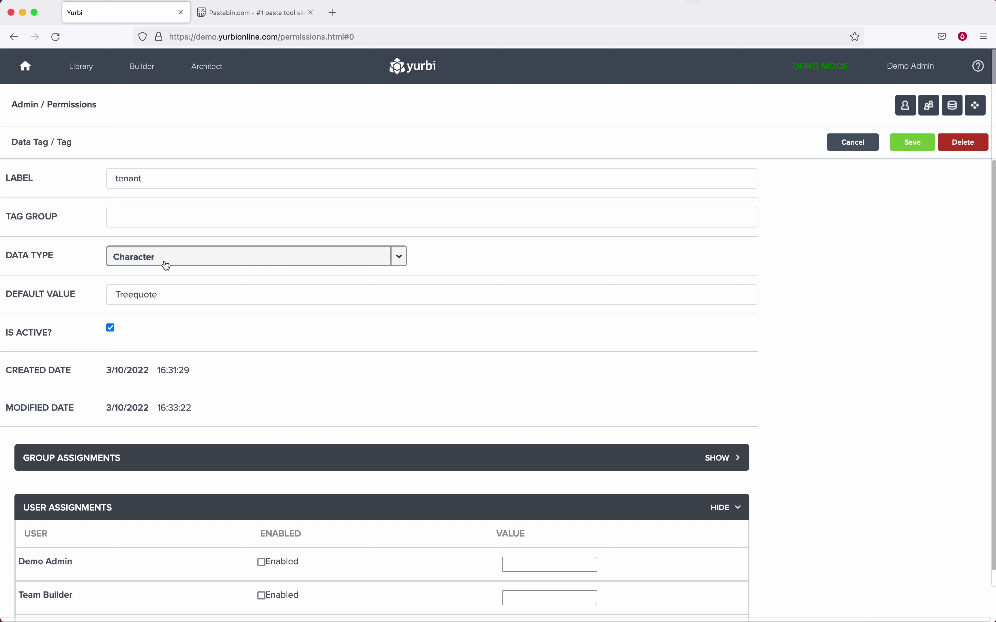
mouse_move(48, 292)
left_mouse_down()
mouse_move(20, 293)
mouse_move(29, 292)
left_mouse_up()
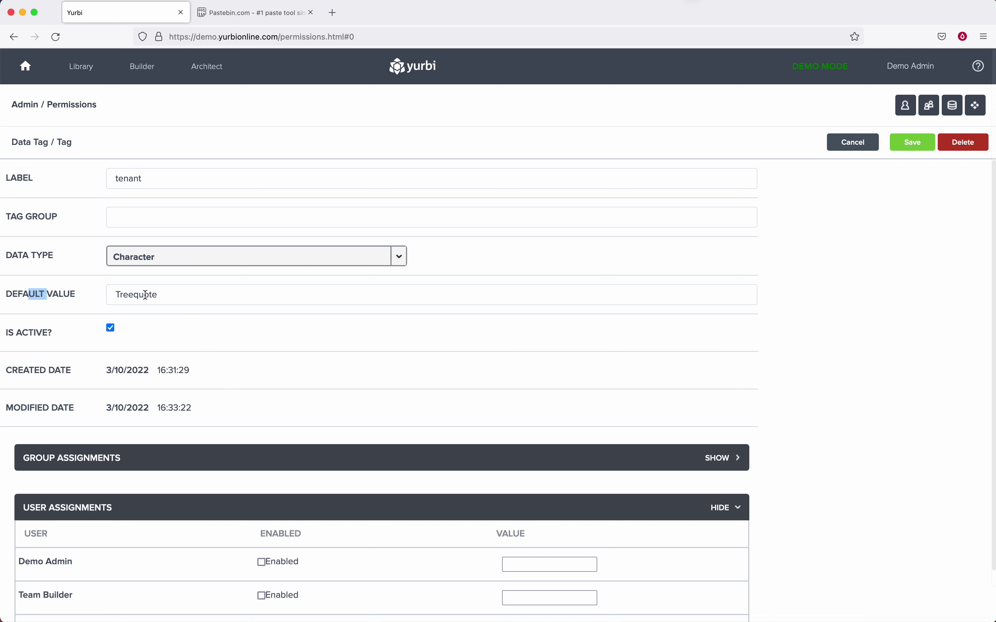
left_click(25, 106)
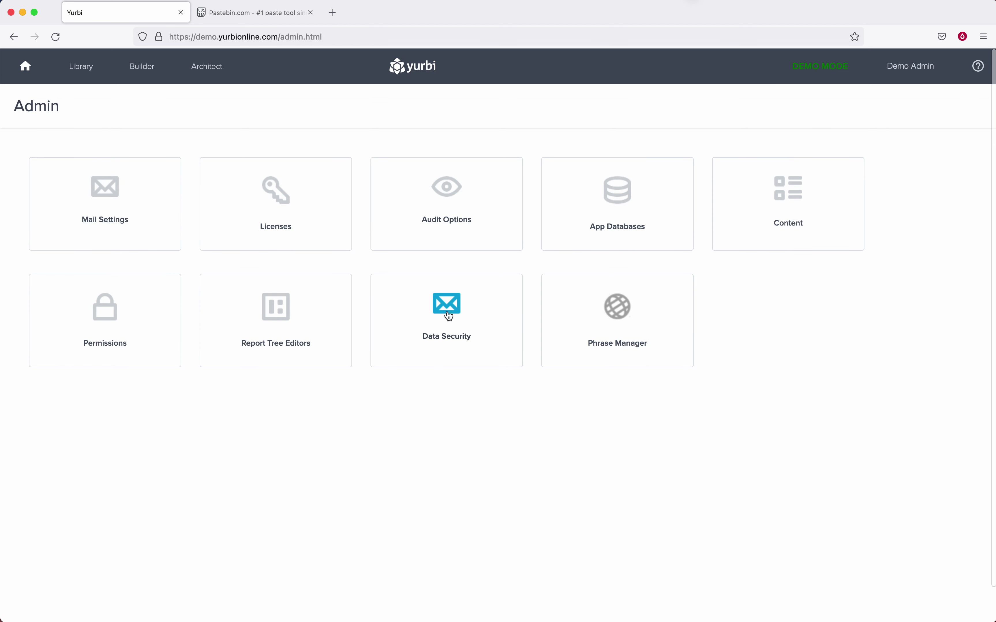
Edit the Data Tag Sales Rep policy and disable its sales rep name constraint.
left_click(447, 309)
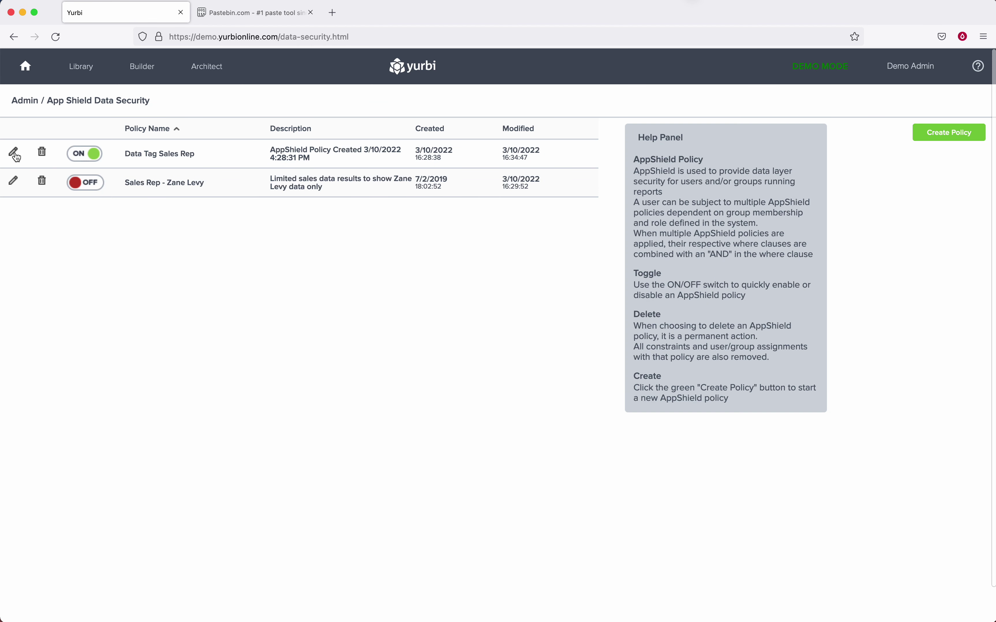
left_click(15, 154)
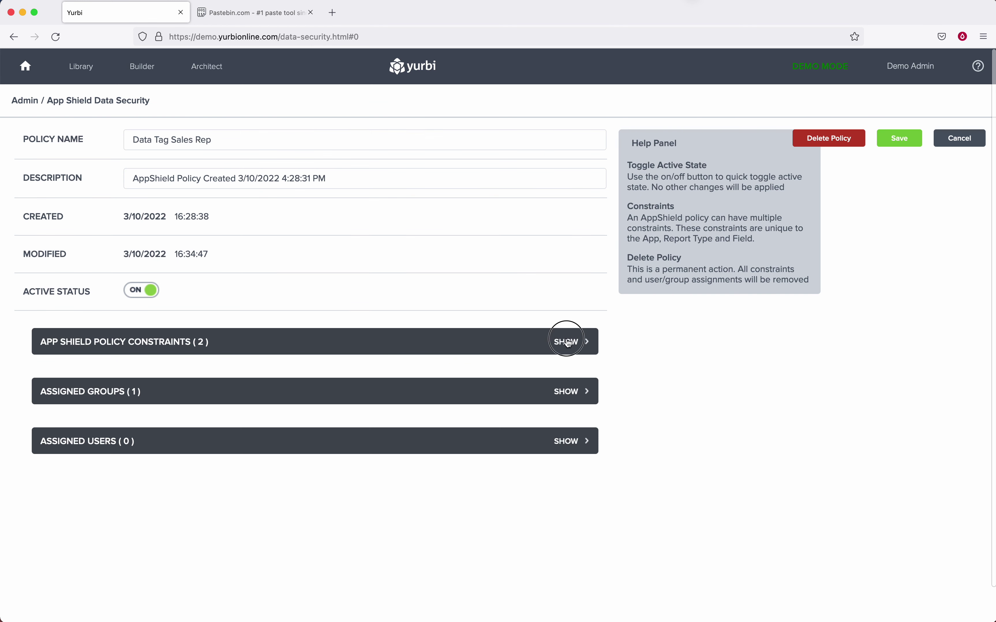
left_click(568, 342)
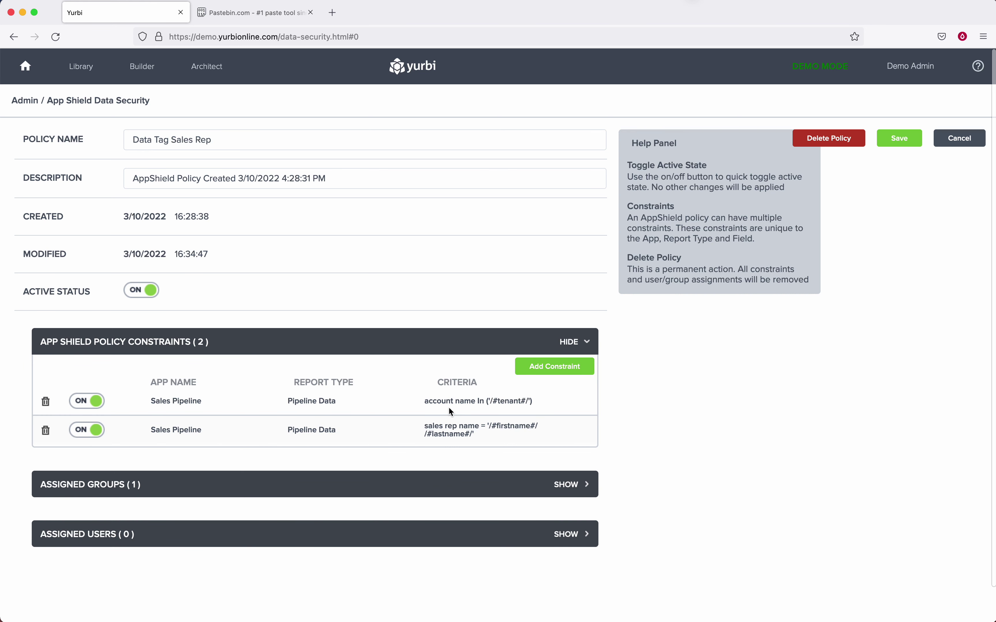
left_click(87, 431)
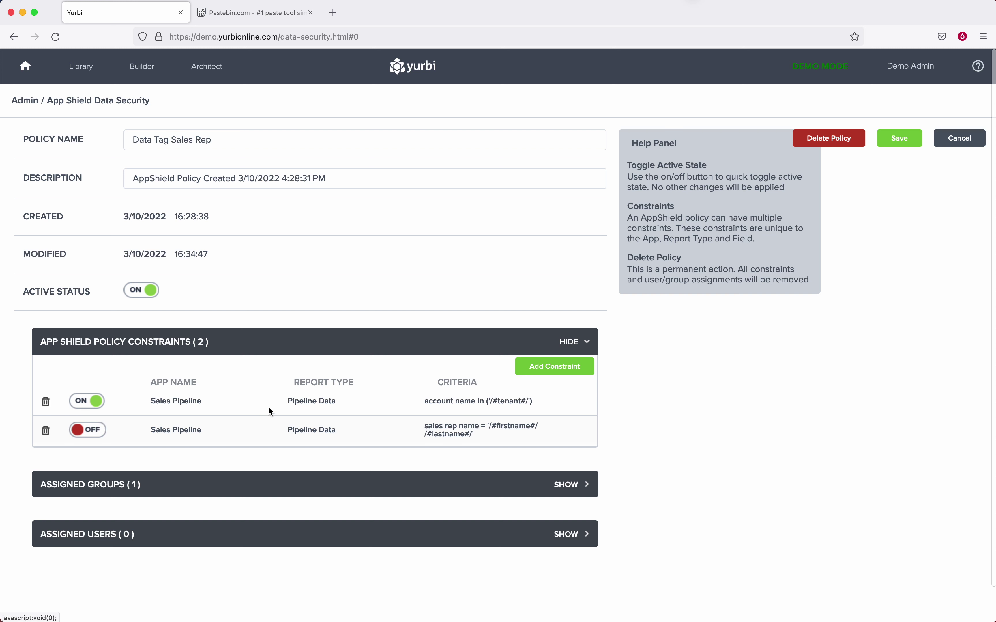
Add the Administrators group to the policy's assigned groups and save it.
left_click(574, 485)
left_click(128, 516)
left_click(223, 520)
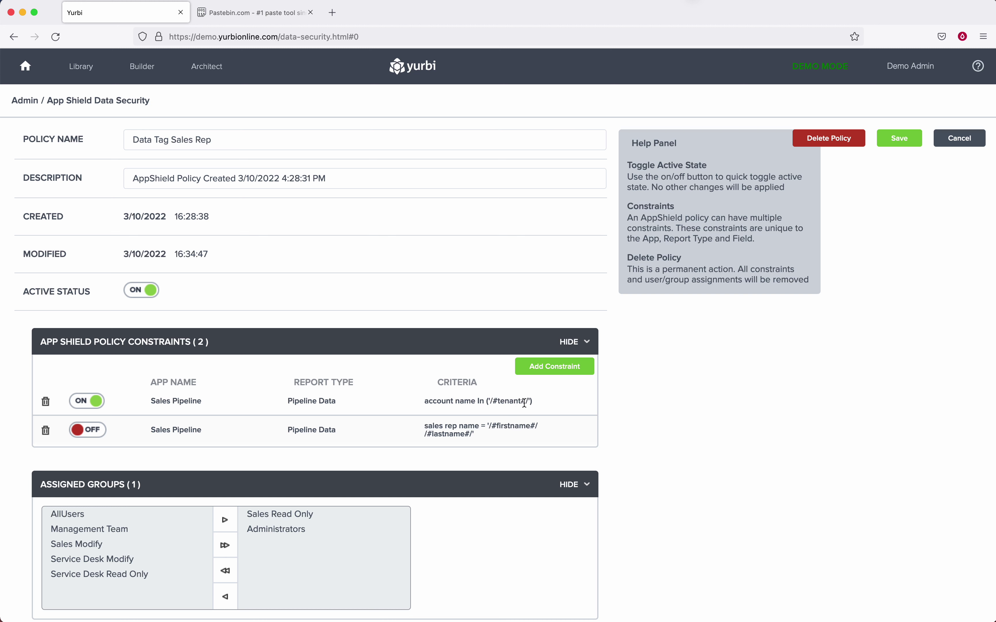
left_click(900, 142)
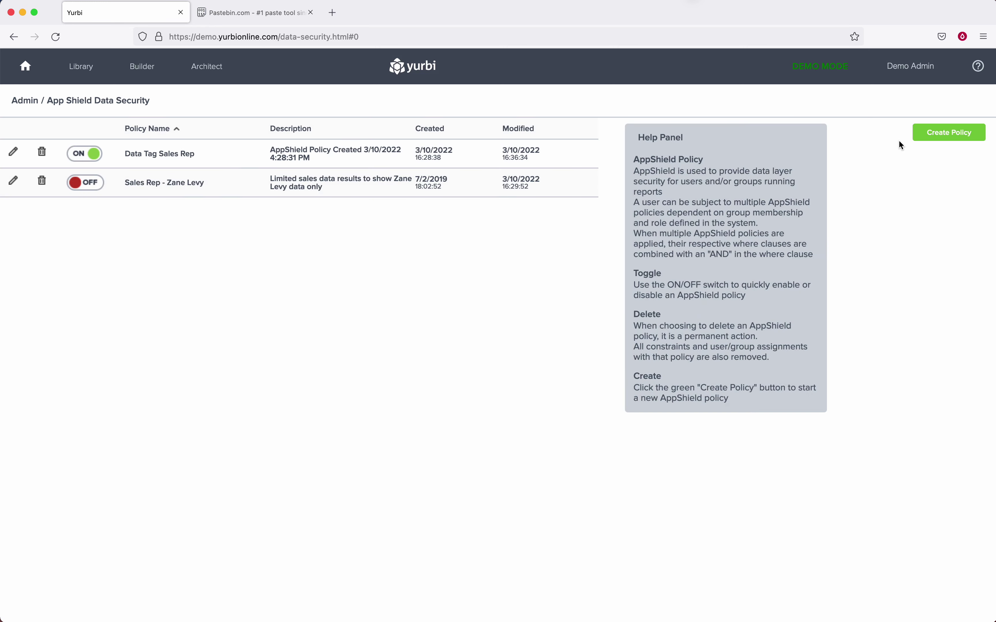
Start a Builder report on the Sales Pipeline app with the Pipeline Data report type.
left_click(142, 68)
left_click(216, 104)
left_click(73, 170)
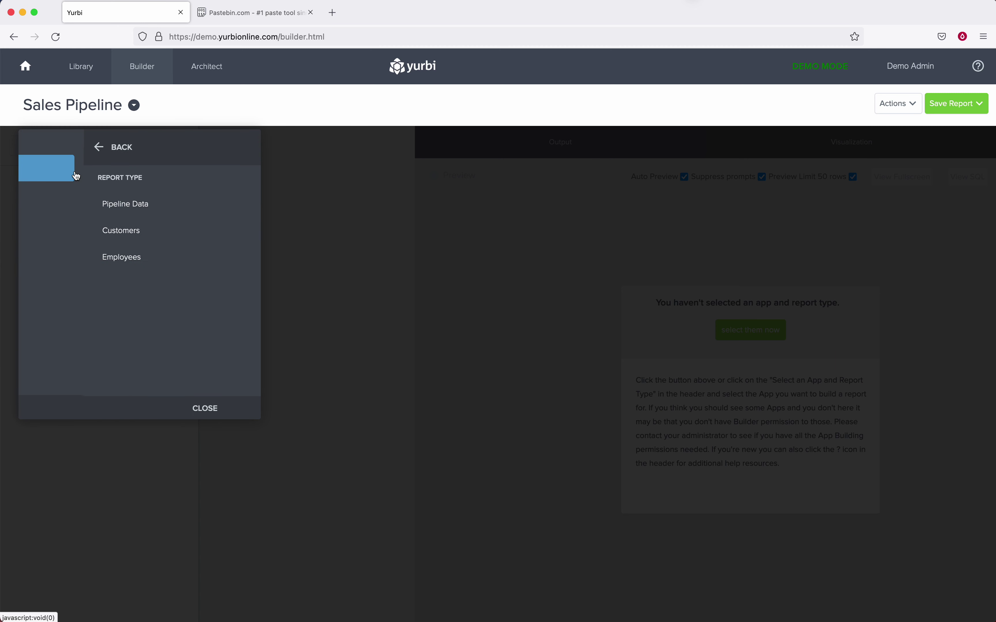
left_click(63, 204)
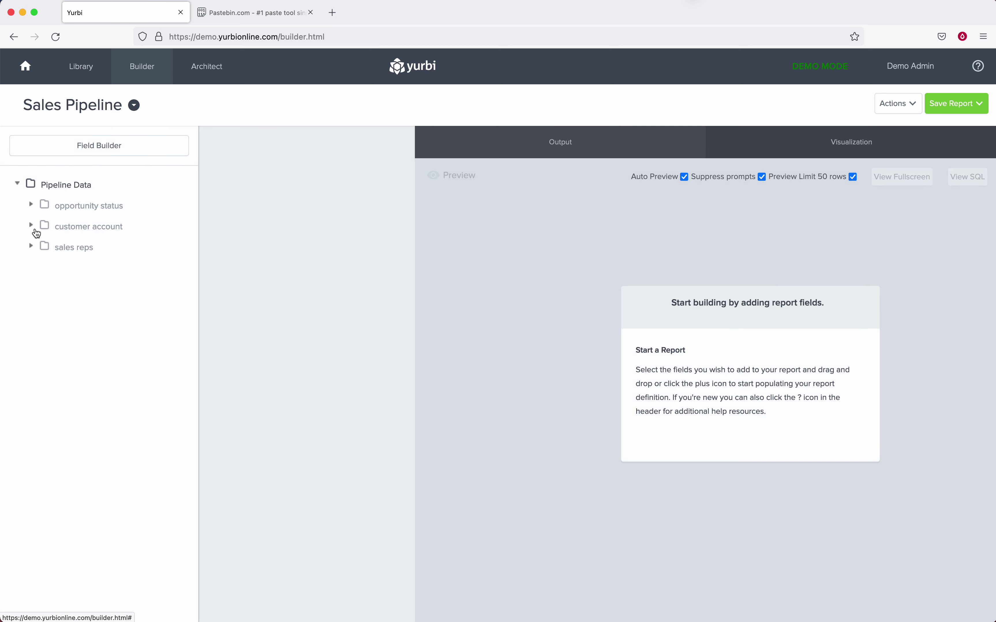
Add account name, sales rep name and opportunity id fields to the report.
left_click(32, 224)
left_click(42, 246)
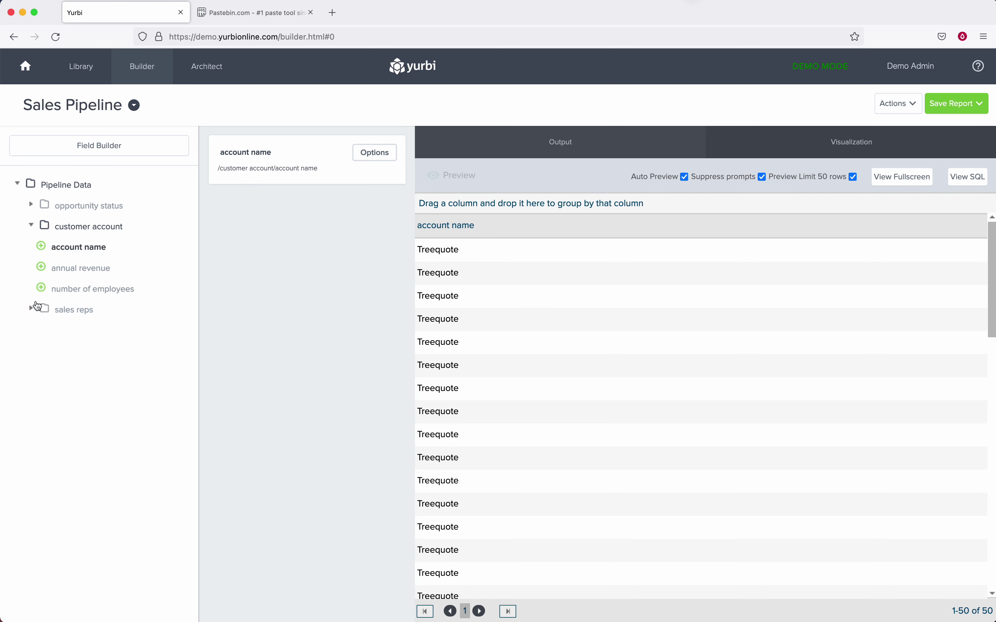
left_click(31, 308)
left_click(41, 330)
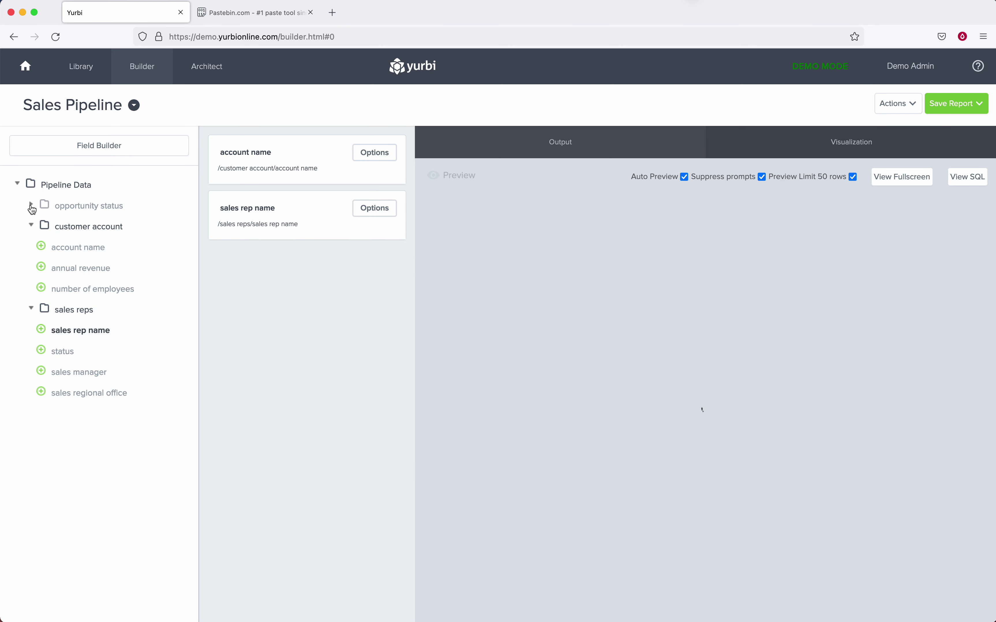
left_click(31, 204)
left_click(42, 226)
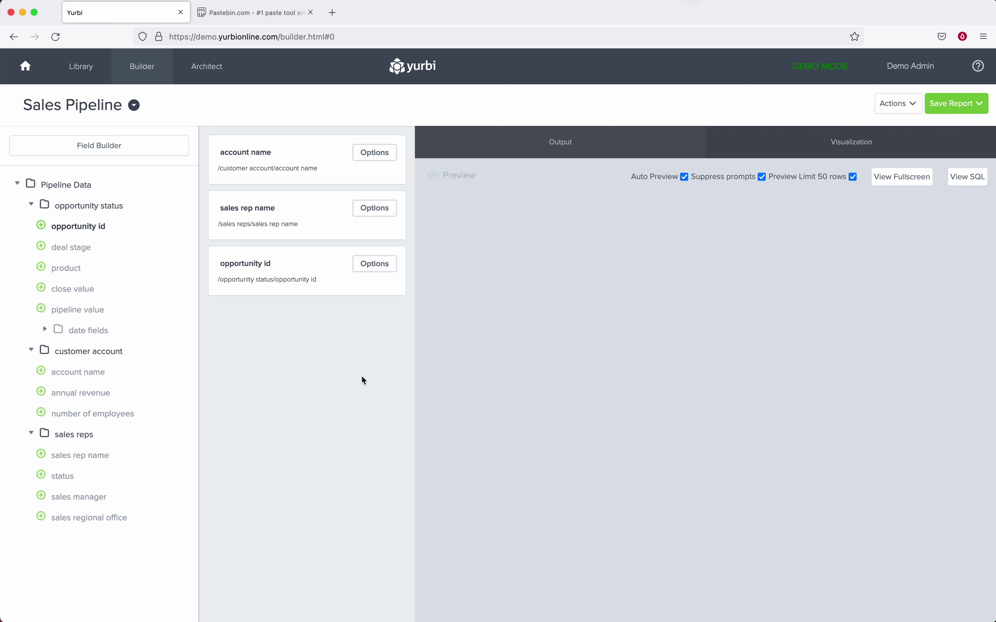